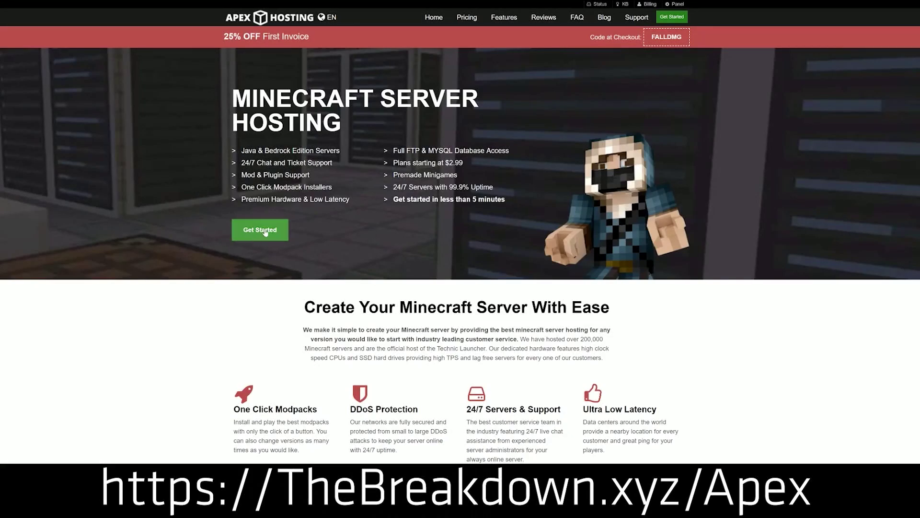
- Scroll to the One Click Modpacks, Automated Backups and Instant Setup feature cards and highlight their text
scroll(359, 283, down, 2)
scroll(360, 284, down, 2)
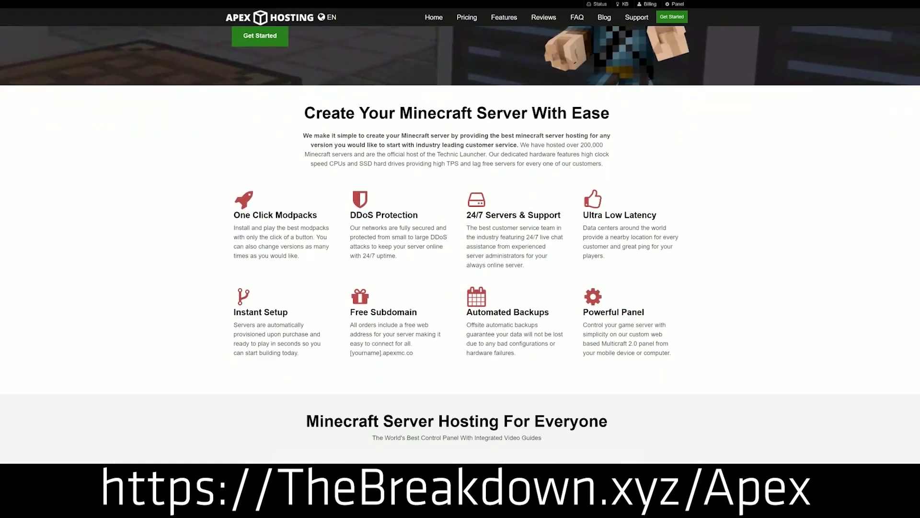
drag(234, 215, 564, 218)
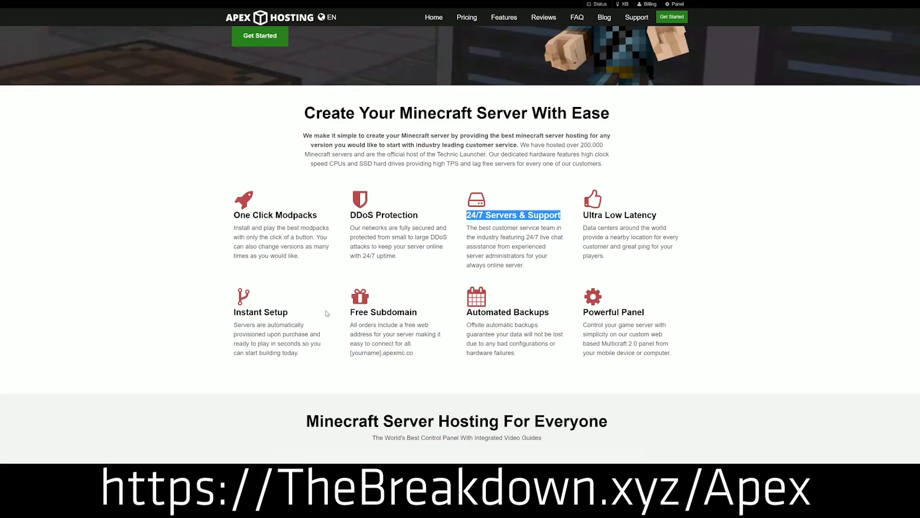
drag(465, 312, 576, 312)
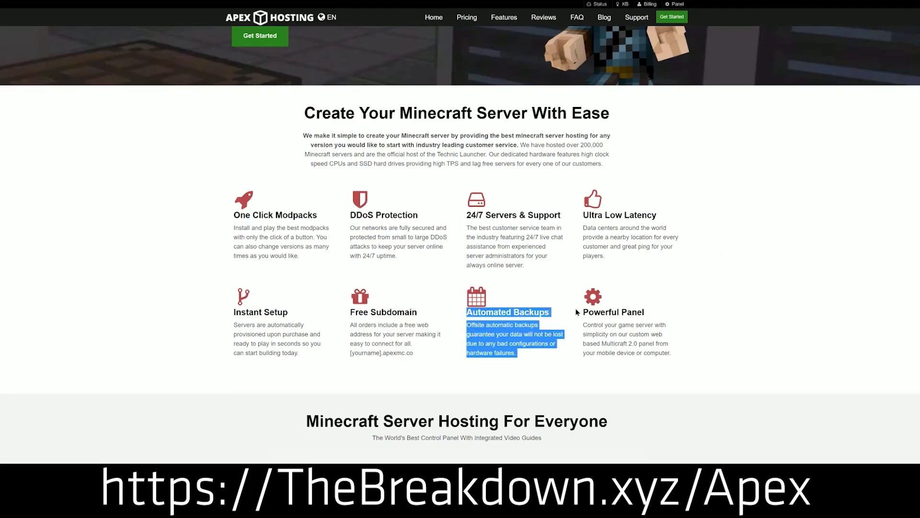
click(444, 314)
drag(300, 353, 234, 312)
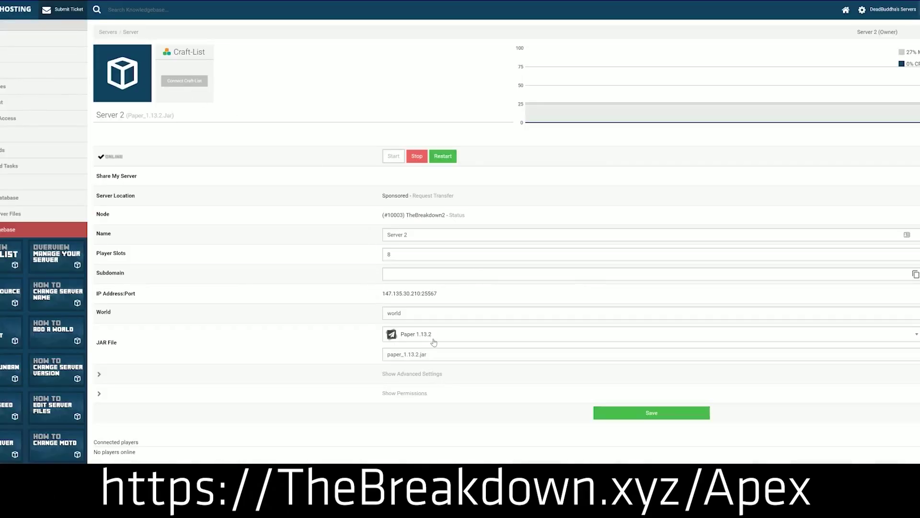
- Set Server 2's JAR file to Minecraft 1.15 instead of Paper 1.13.2
click(433, 339)
scroll(431, 393, down, 4)
scroll(428, 416, up, 5)
scroll(429, 415, up, 4)
scroll(430, 412, down, 1)
scroll(428, 415, up, 2)
scroll(427, 416, down, 1)
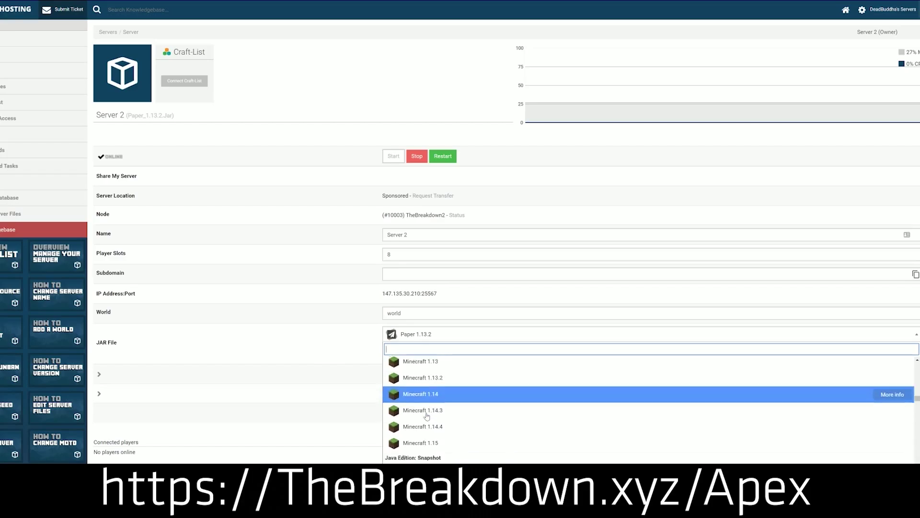
scroll(434, 418, up, 1)
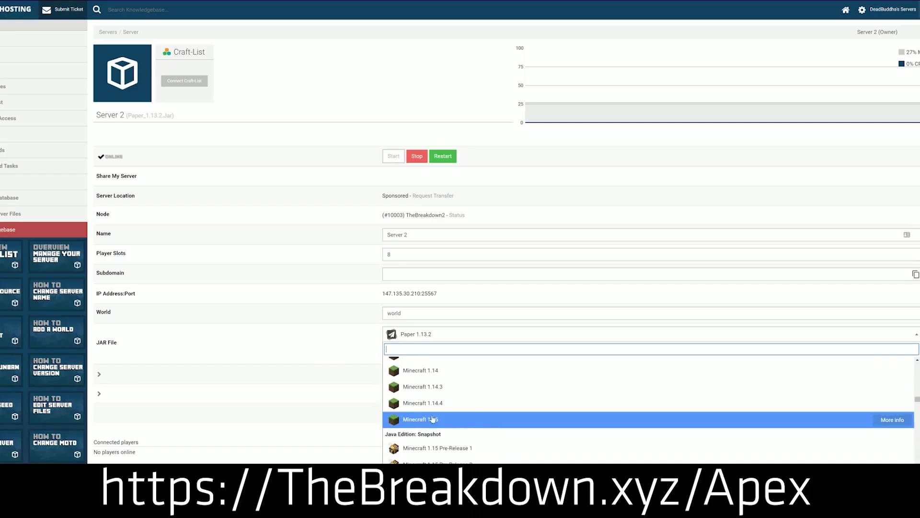
click(433, 420)
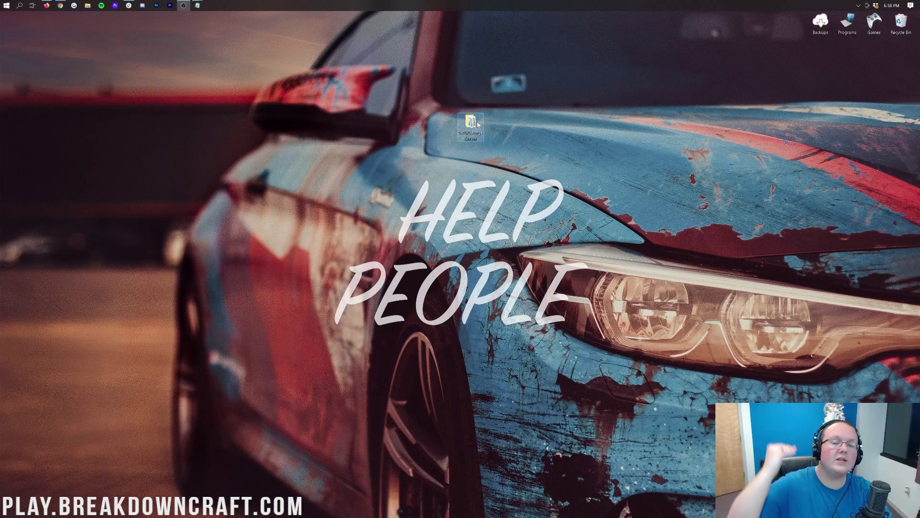
- Restore Chrome showing the WorldEdit download article on thebreakdown.xyz
click(59, 6)
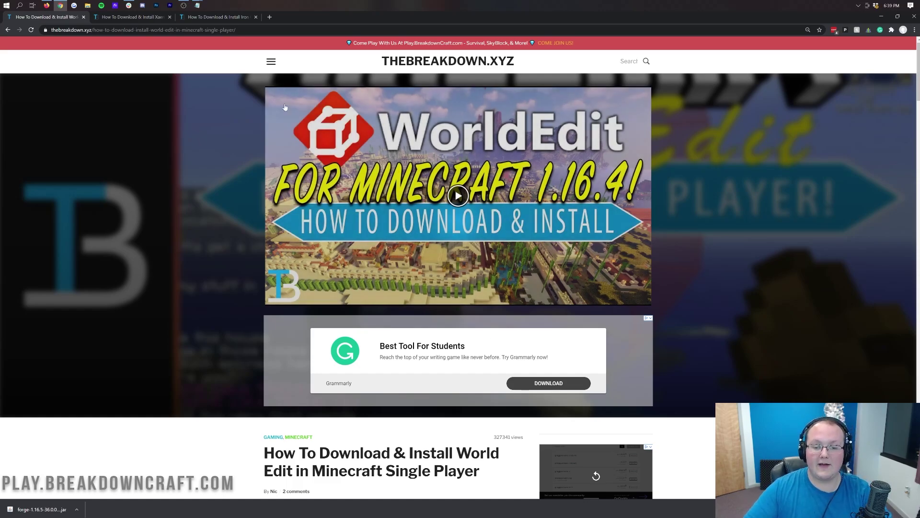
- Download the WorldEdit 7.2.1 Forge 1.16 jar from CurseForge and keep it
scroll(496, 254, down, 4)
scroll(493, 295, down, 2)
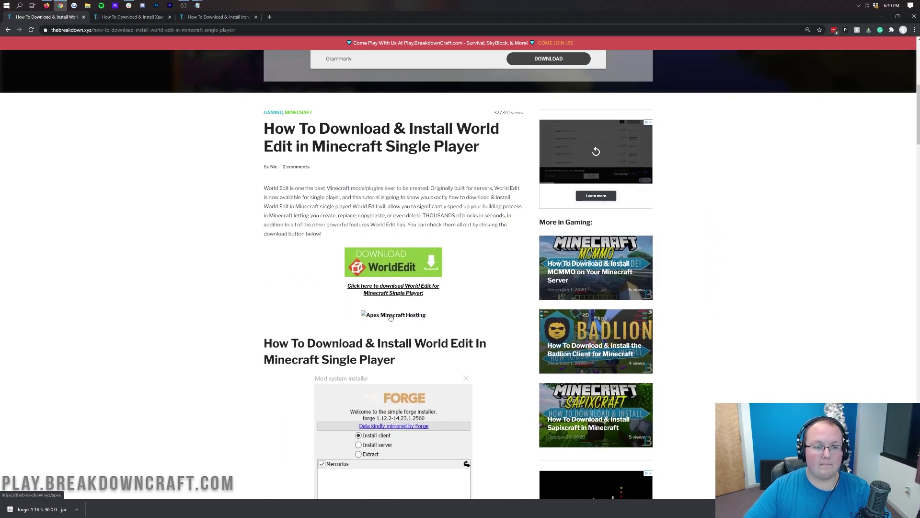
click(389, 273)
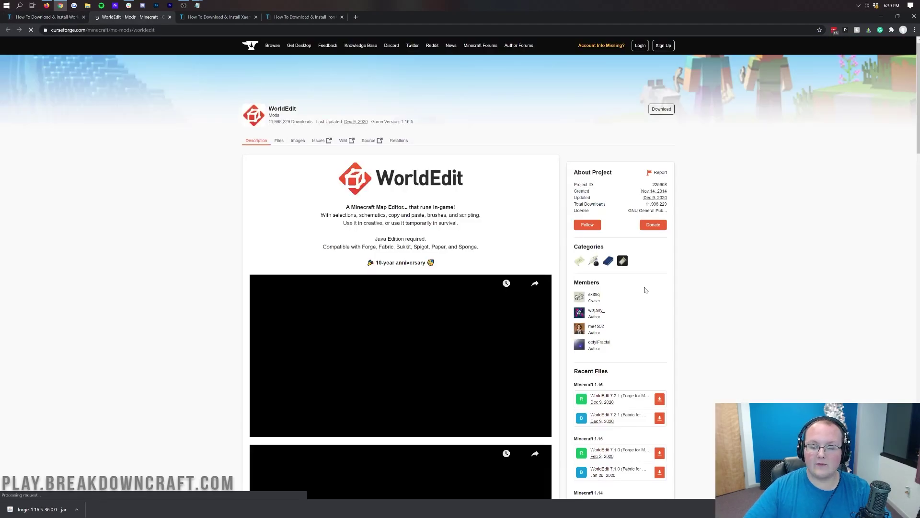
scroll(647, 269, down, 3)
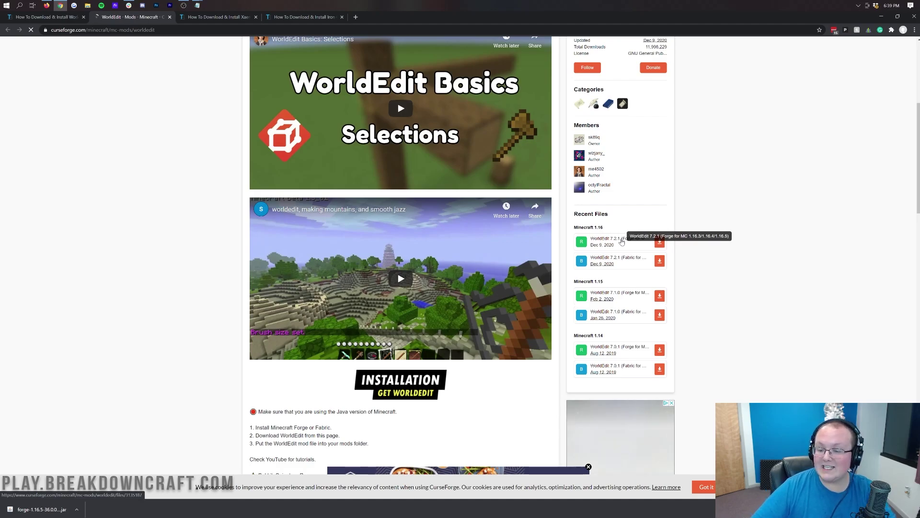
click(659, 243)
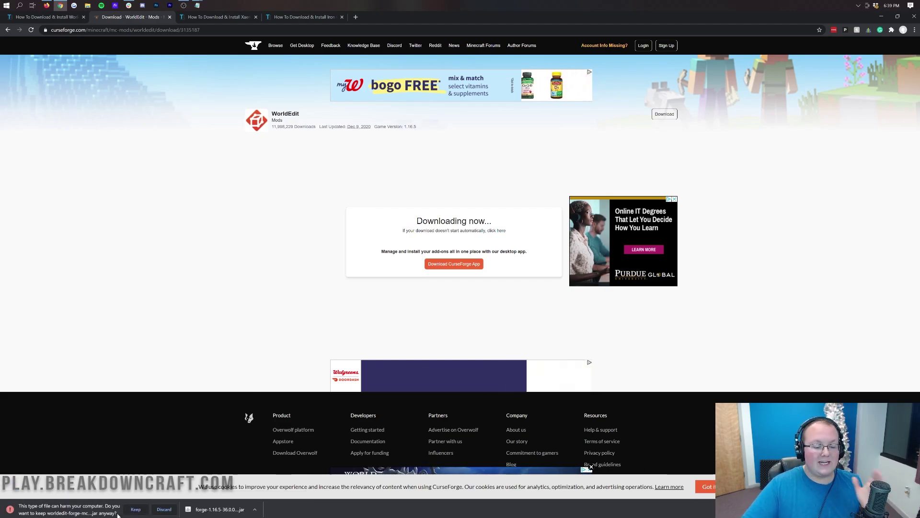
click(136, 509)
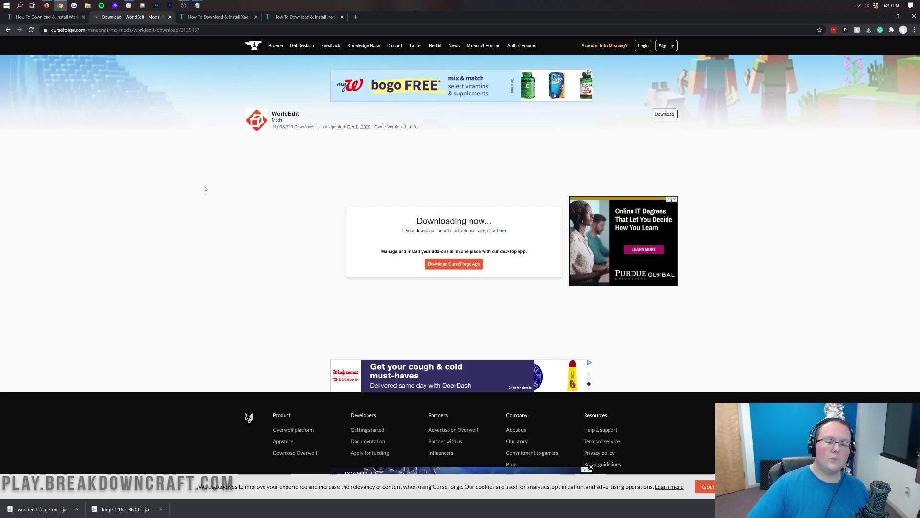
click(207, 18)
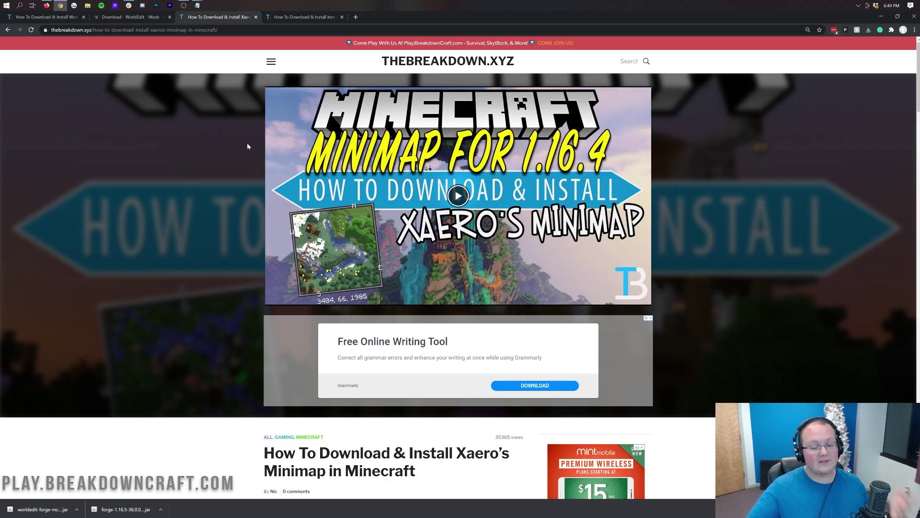
- Download the Forge 1.16.5 build of Xaero's Minimap from CurseForge and keep it
scroll(247, 158, down, 3)
scroll(252, 152, down, 3)
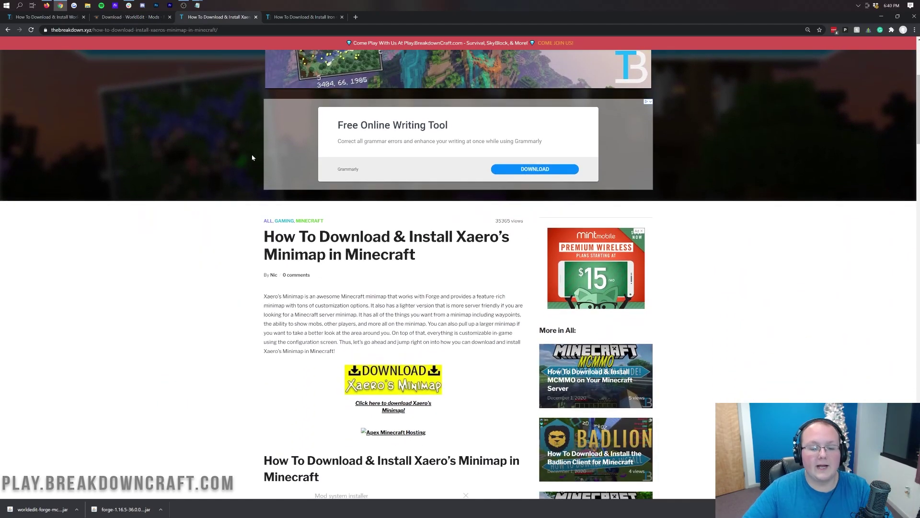
click(369, 277)
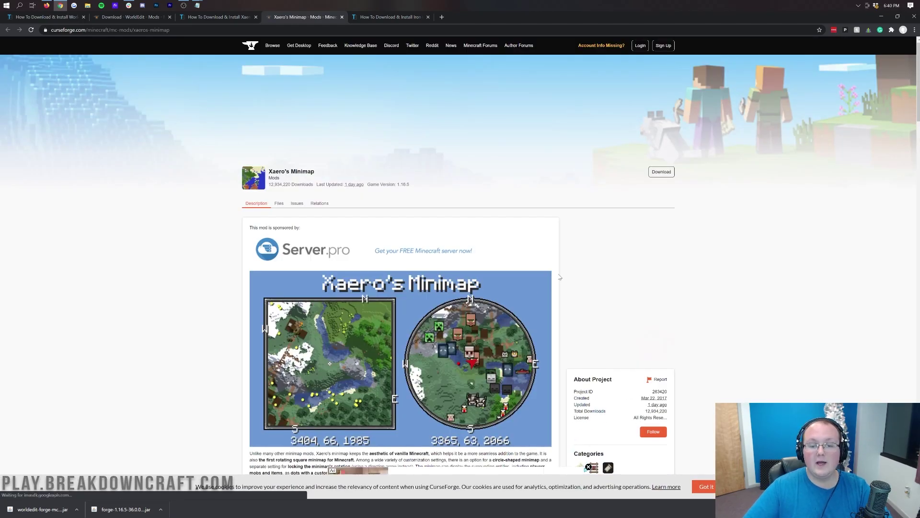
scroll(444, 312, down, 7)
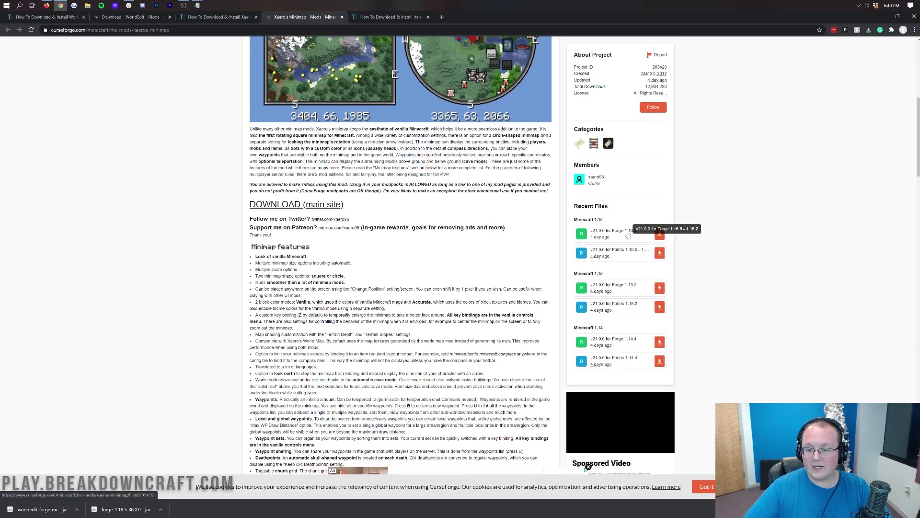
click(660, 235)
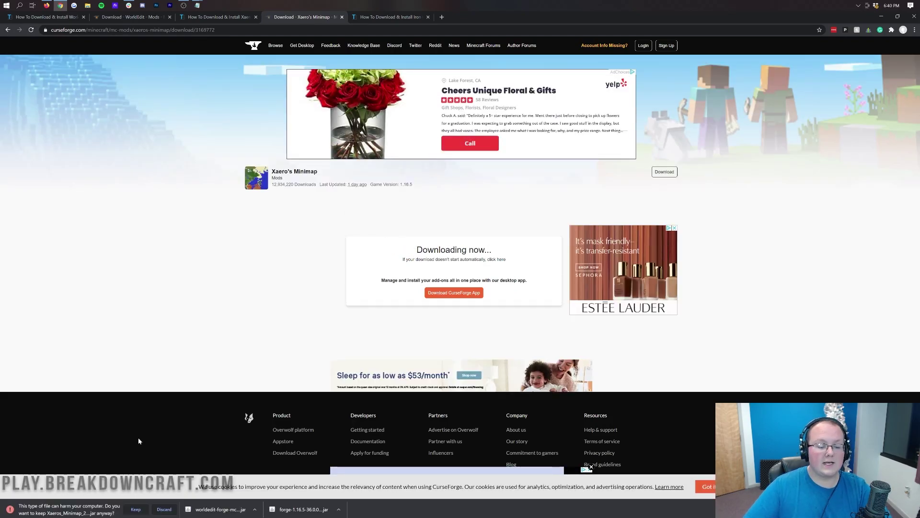
click(135, 509)
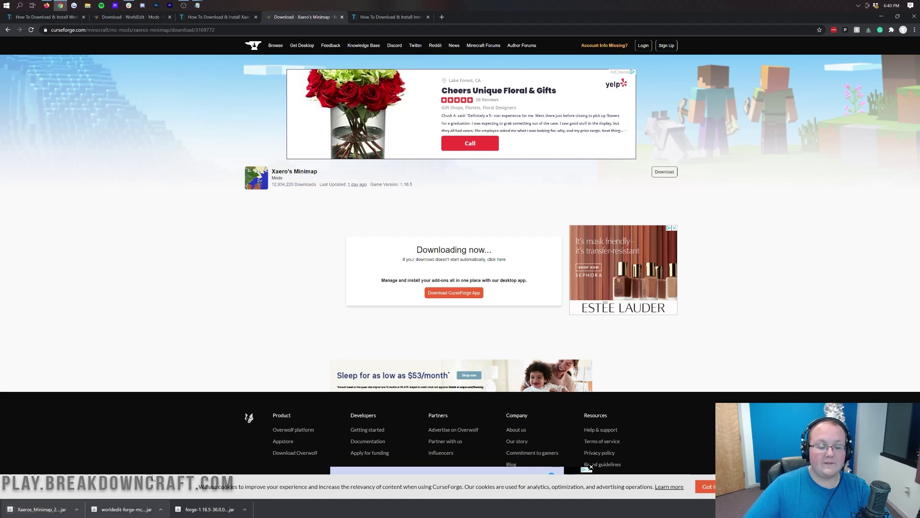
click(394, 18)
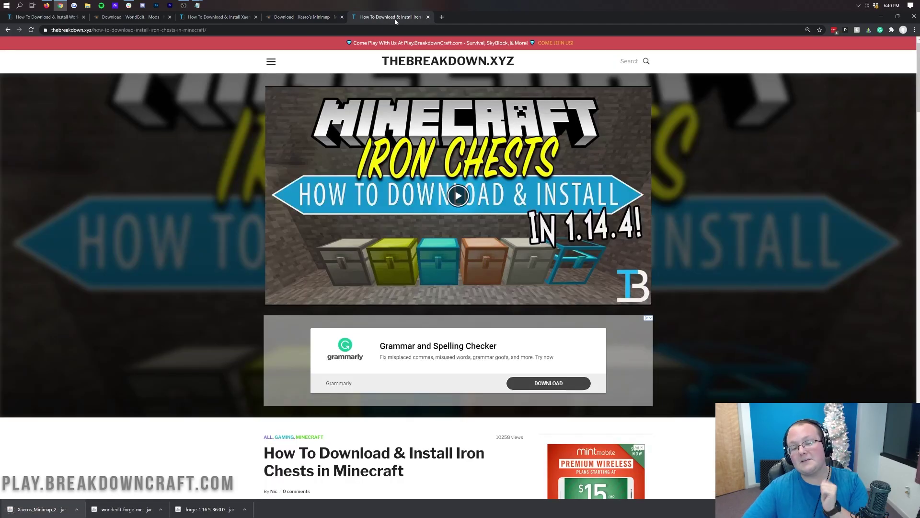
- Download and keep the Iron Chests 1.16.4 jar, then minimize Chrome to the desktop
scroll(316, 264, down, 5)
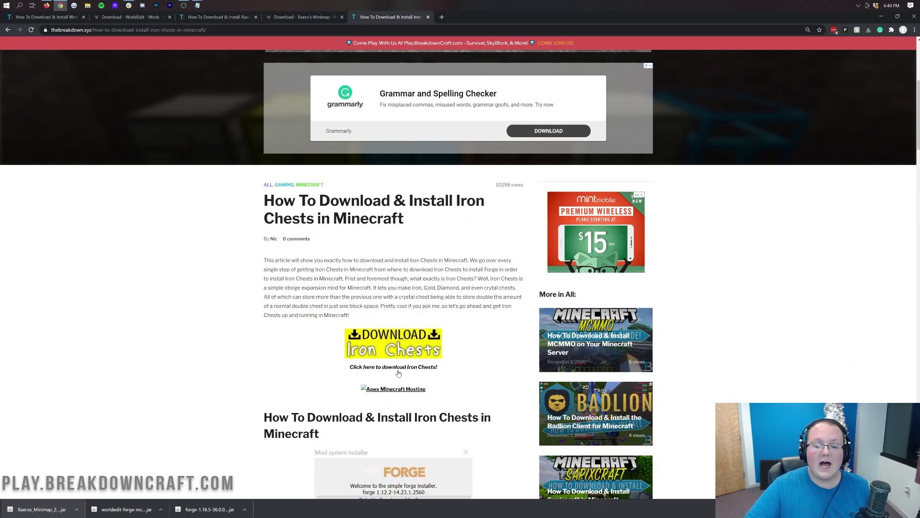
click(374, 346)
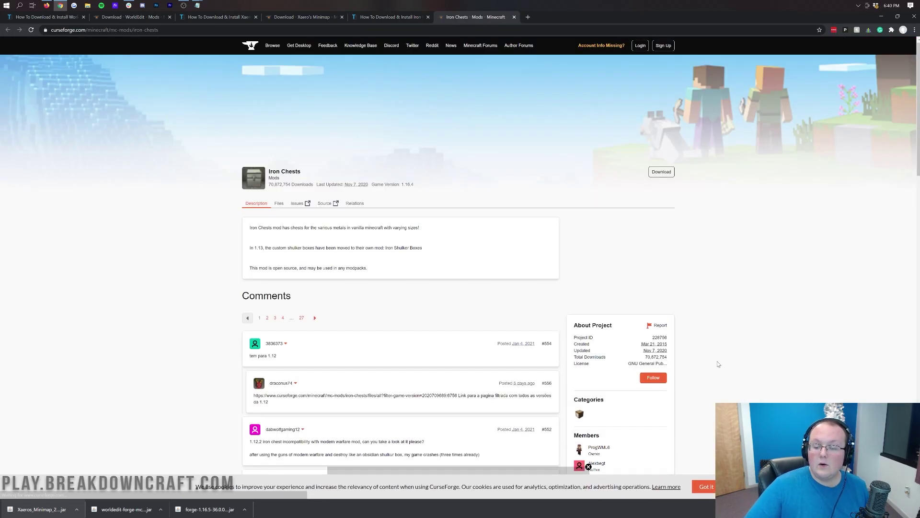
scroll(699, 297, down, 4)
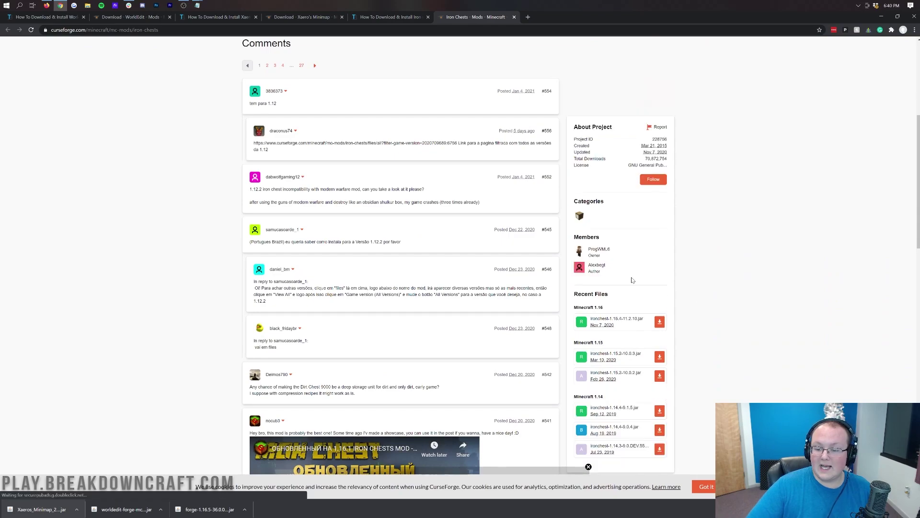
click(660, 321)
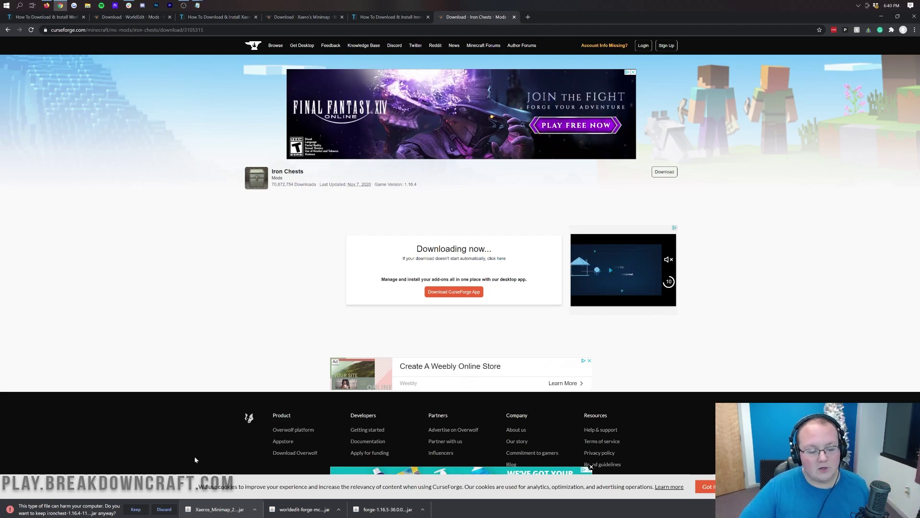
click(135, 509)
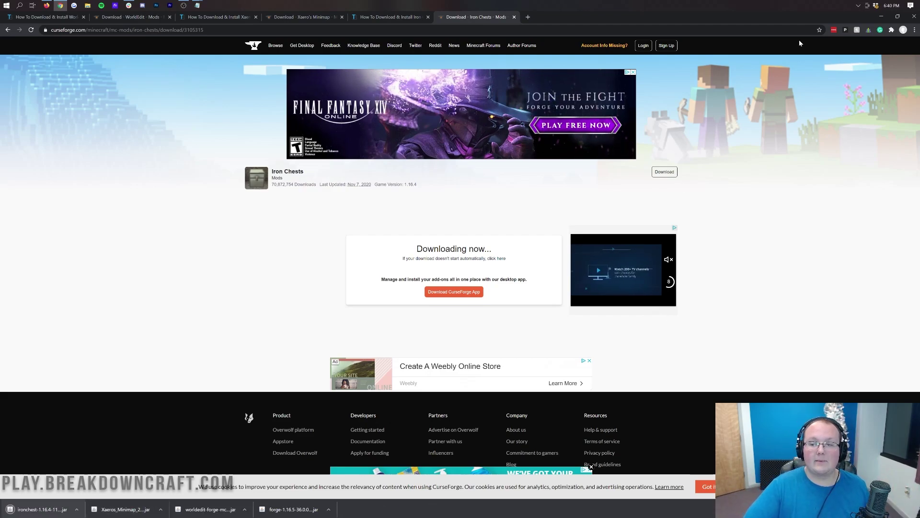
click(881, 16)
right_click(136, 131)
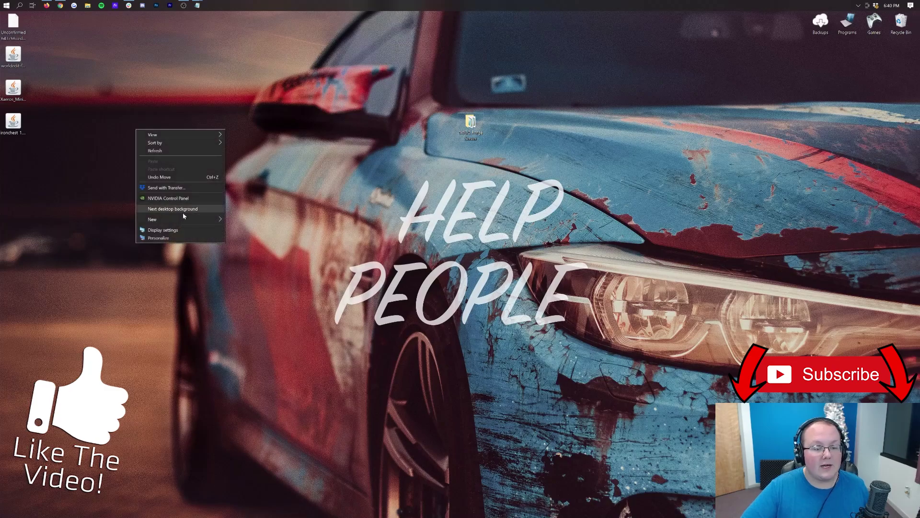
- Refresh the desktop and place the downloaded jar icons beside the central folder
click(163, 153)
drag(91, 144, 3, 58)
drag(14, 118, 427, 203)
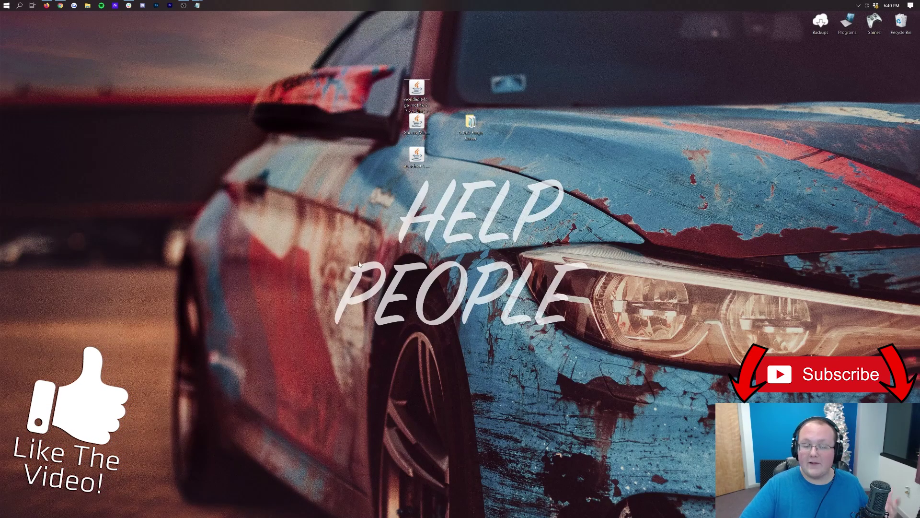
- Move three stray desktop files into the Downloads folder
click(2, 4)
text(down)
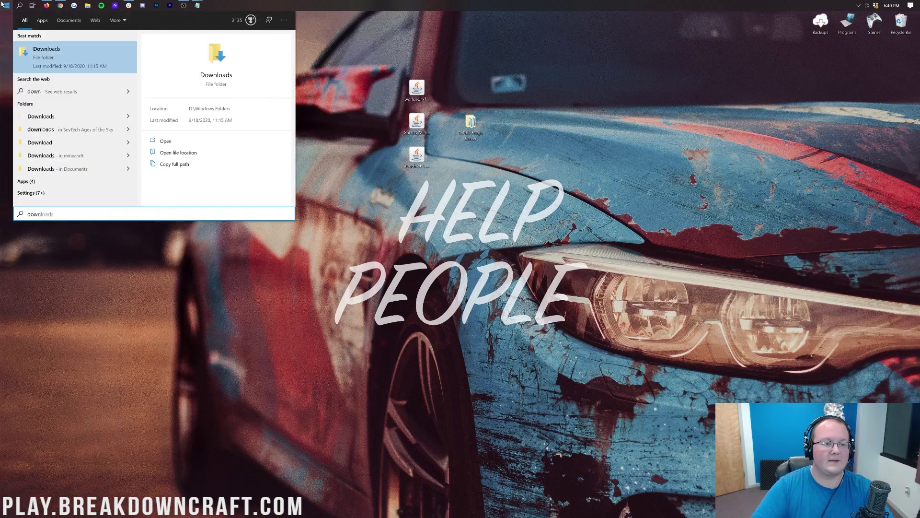
click(68, 61)
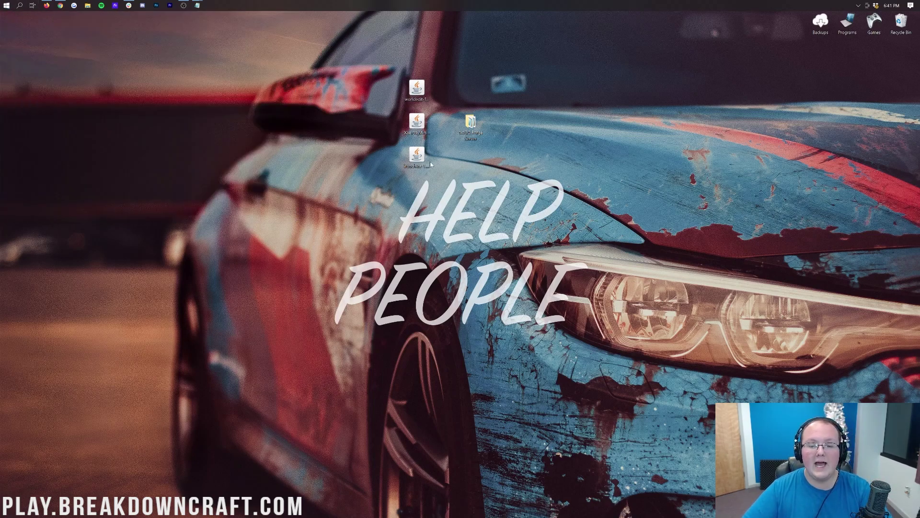
drag(412, 92, 430, 235)
click(645, 111)
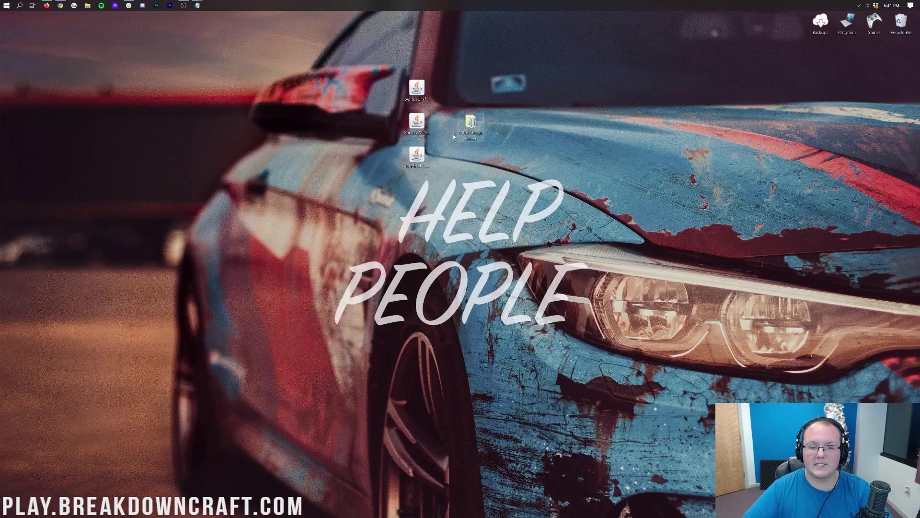
- Open the 1.16.5 Forge Server folder from the desktop
drag(426, 189, 465, 91)
click(466, 125)
double_click(465, 125)
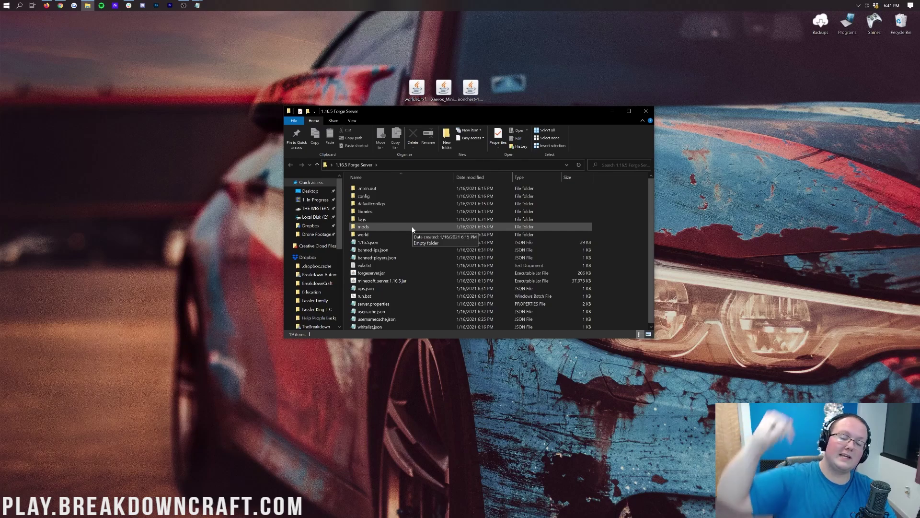
- Copy the Iron Chests, WorldEdit and Xaero's Minimap jars into the server's mods folder
click(412, 228)
double_click(413, 228)
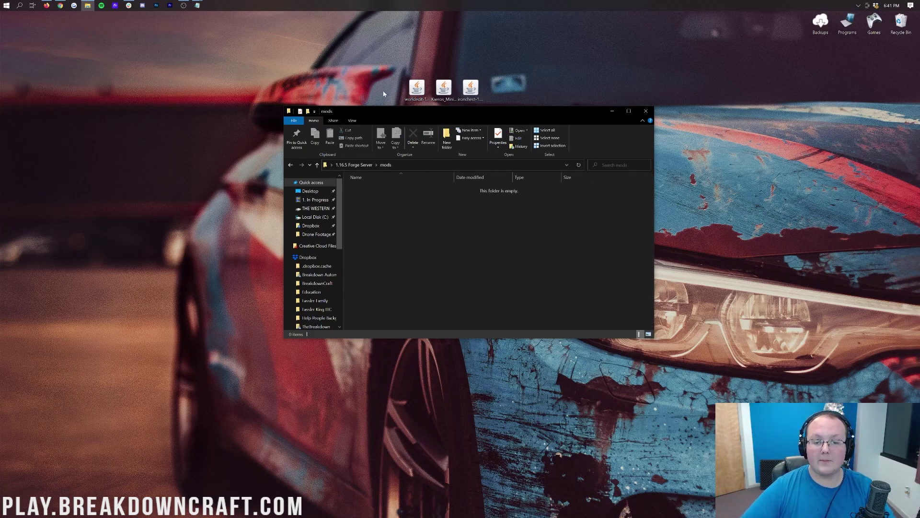
drag(383, 93, 529, 92)
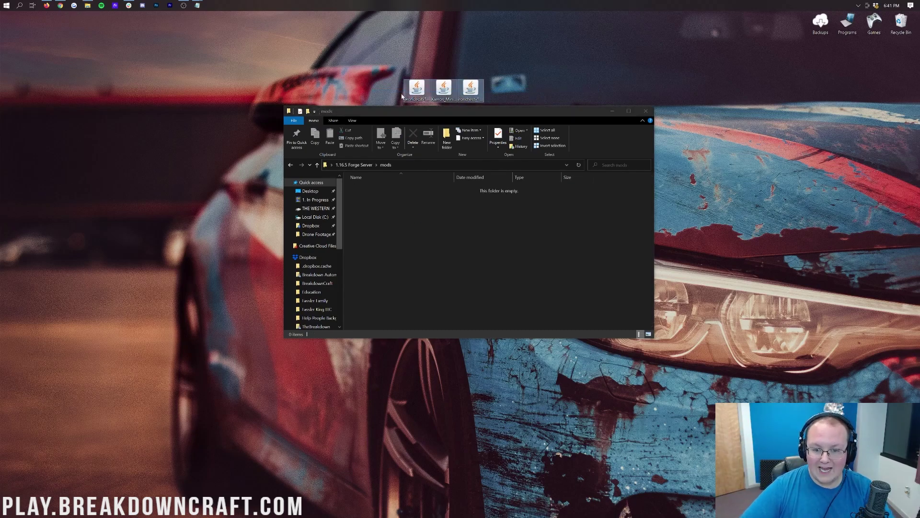
right_click(437, 91)
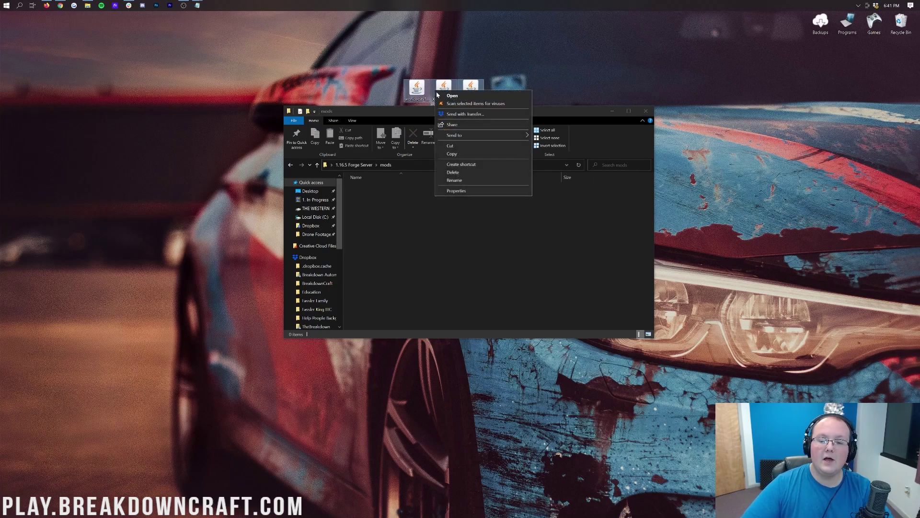
click(452, 153)
right_click(437, 208)
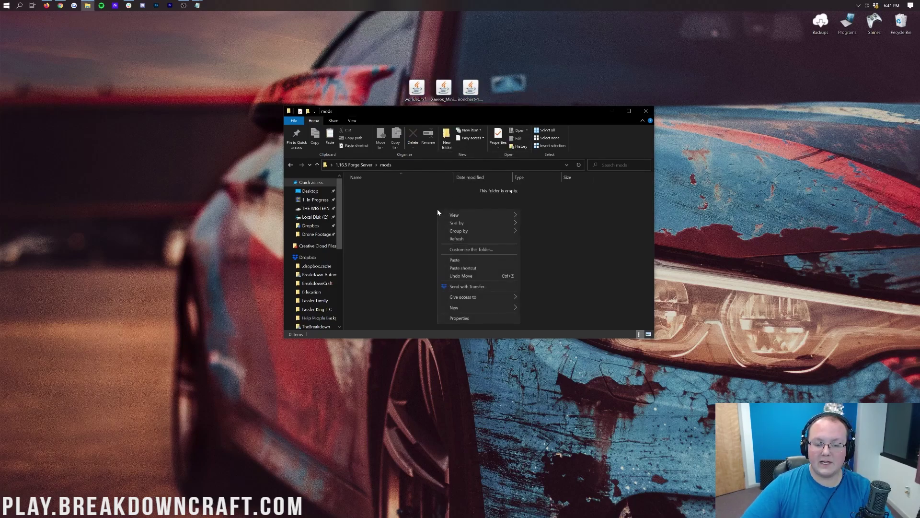
click(455, 261)
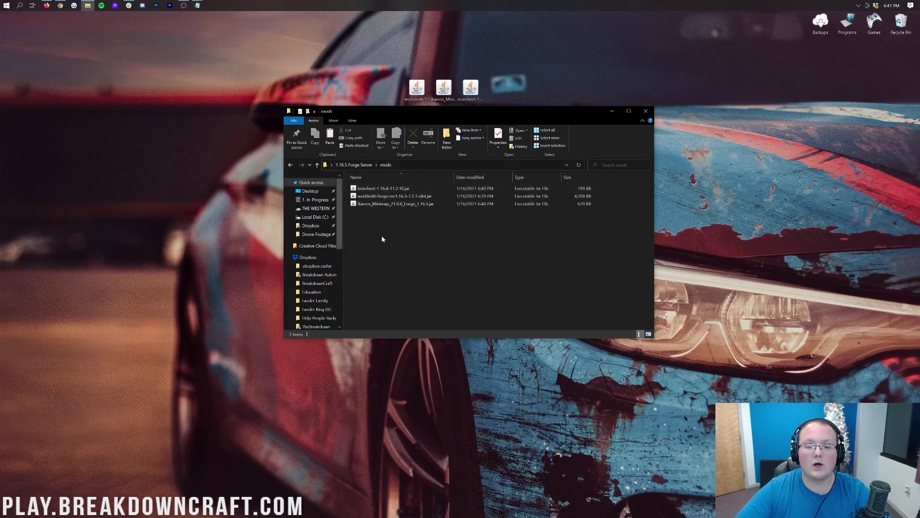
click(645, 111)
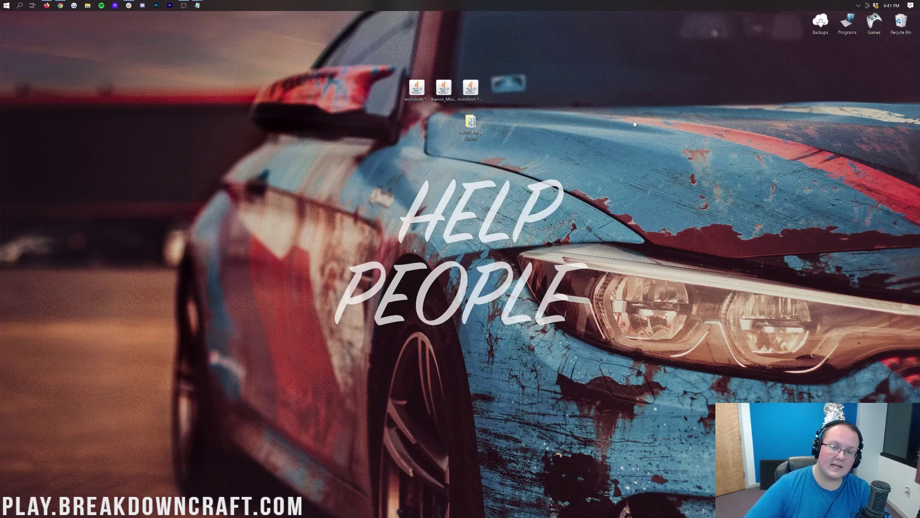
click(340, 101)
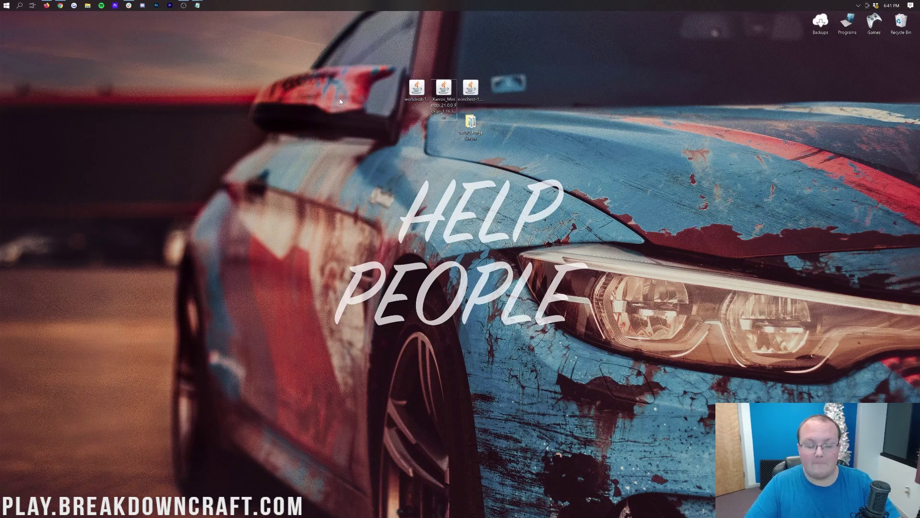
click(1, 3)
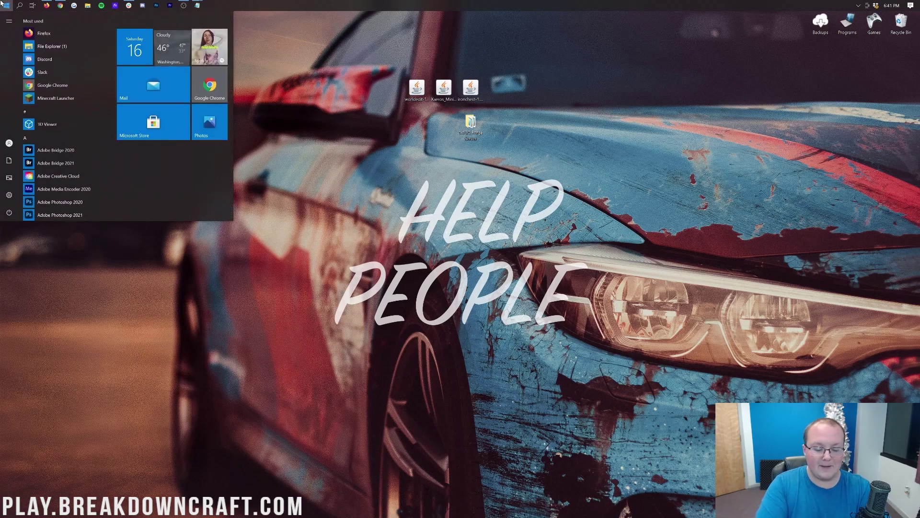
- Run %appdata% from the Run dialog to open the AppData Roaming folder
text(run)
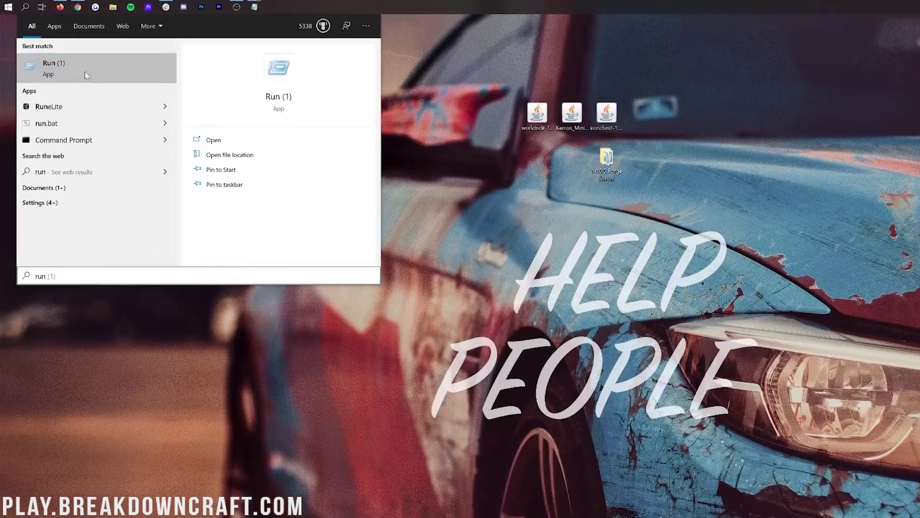
key(Return)
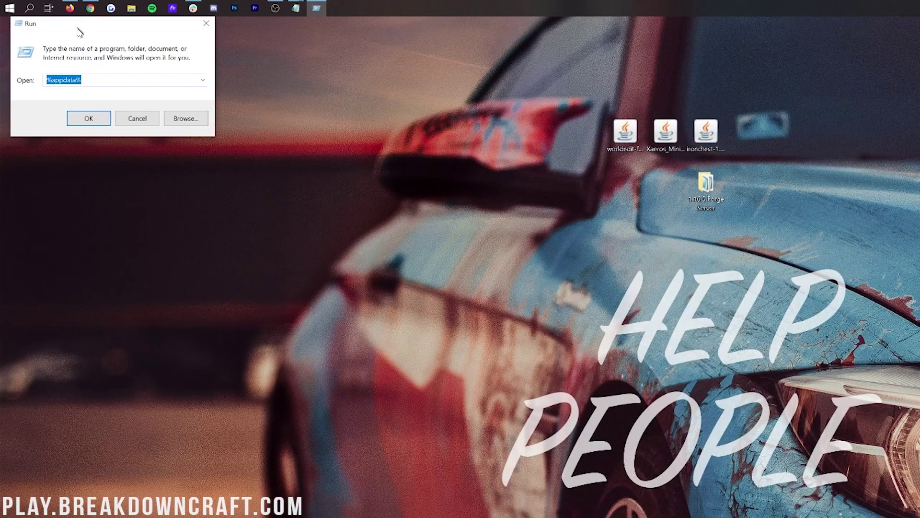
text(%appdata%)
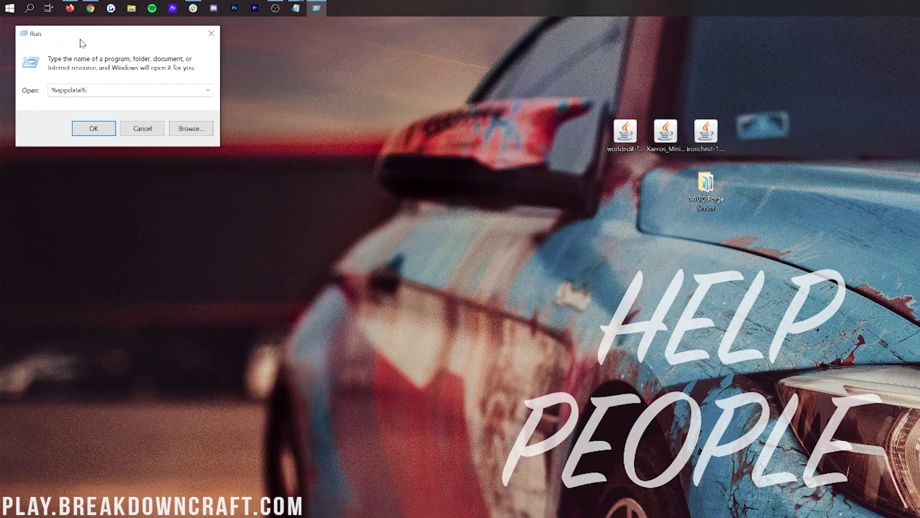
click(78, 128)
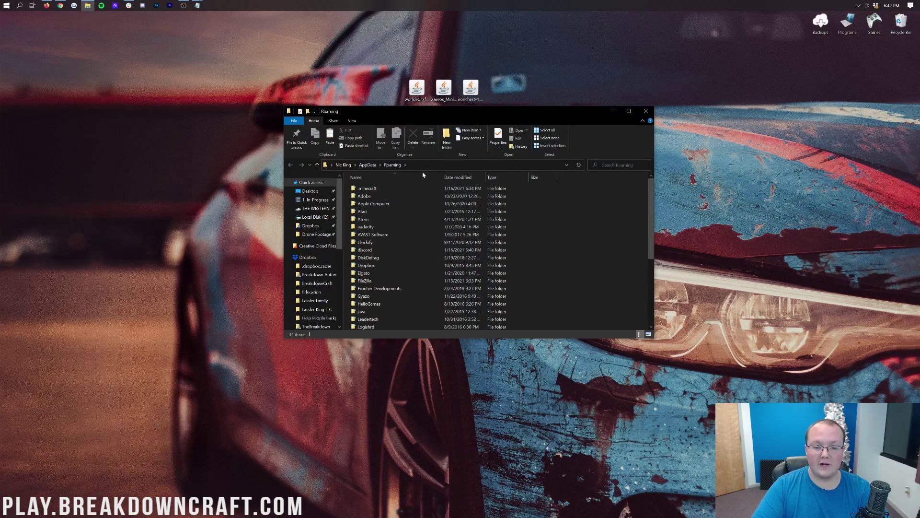
- Add the three mod jars to the .minecraft mods folder
double_click(366, 189)
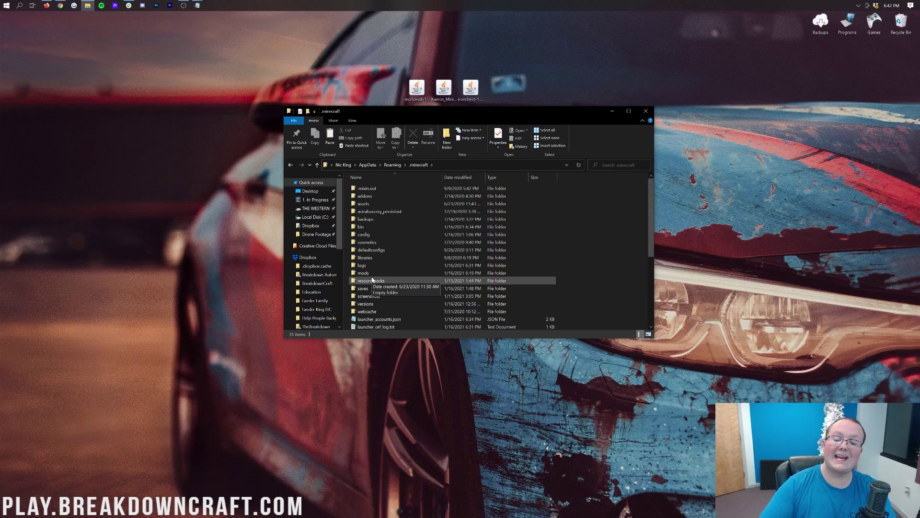
double_click(373, 274)
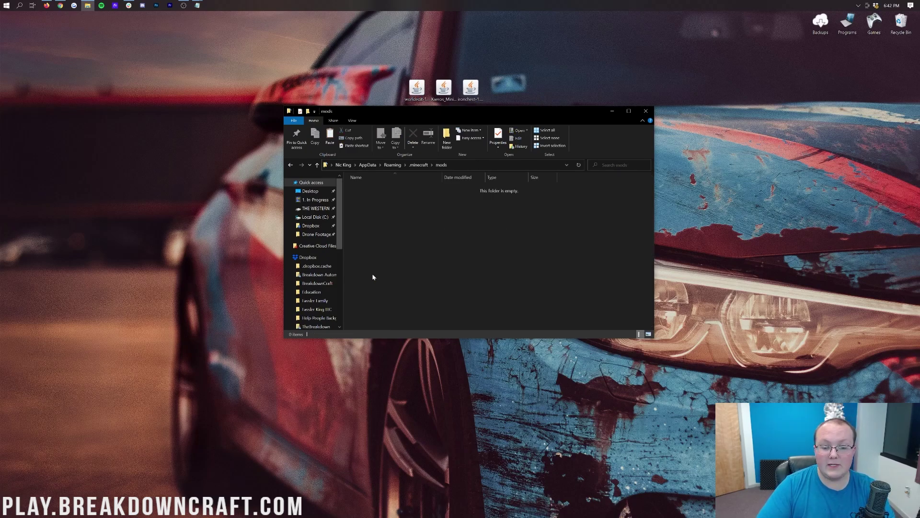
key(alt+Left)
double_click(371, 273)
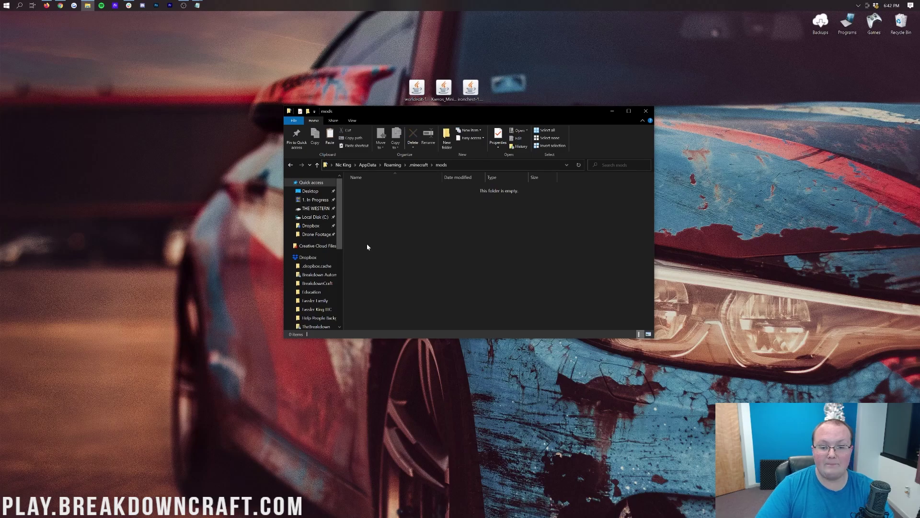
drag(400, 62, 433, 267)
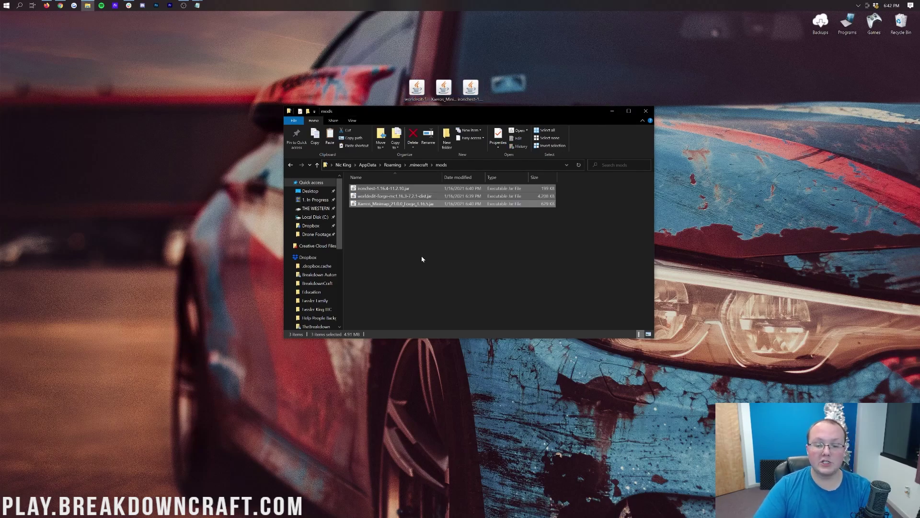
click(645, 113)
- Start the Forge server from run.bat in the 1.16.5 Forge Server folder, then search for Minecraft
double_click(470, 126)
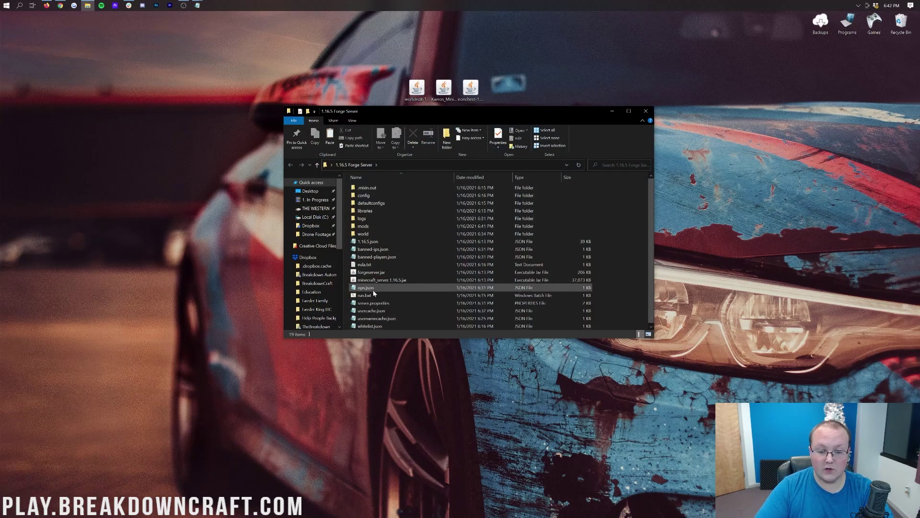
double_click(364, 295)
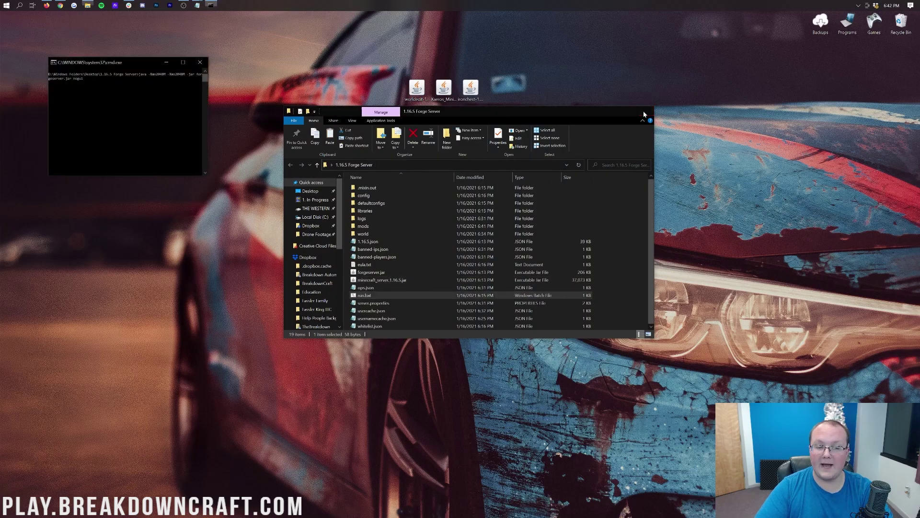
click(645, 111)
click(5, 5)
- Launch the Minecraft Launcher and play the Play.BreakdownCraft.com Forge 1.16.5 installation
text(min)
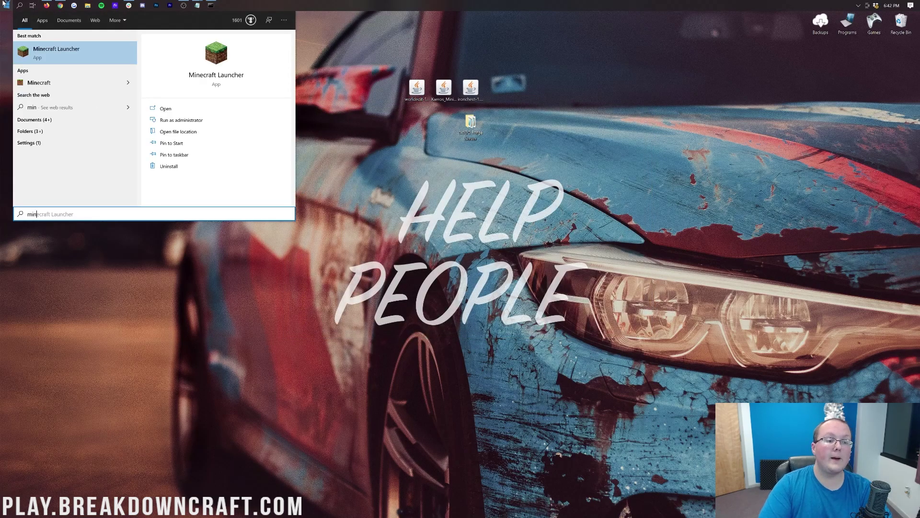
key(Return)
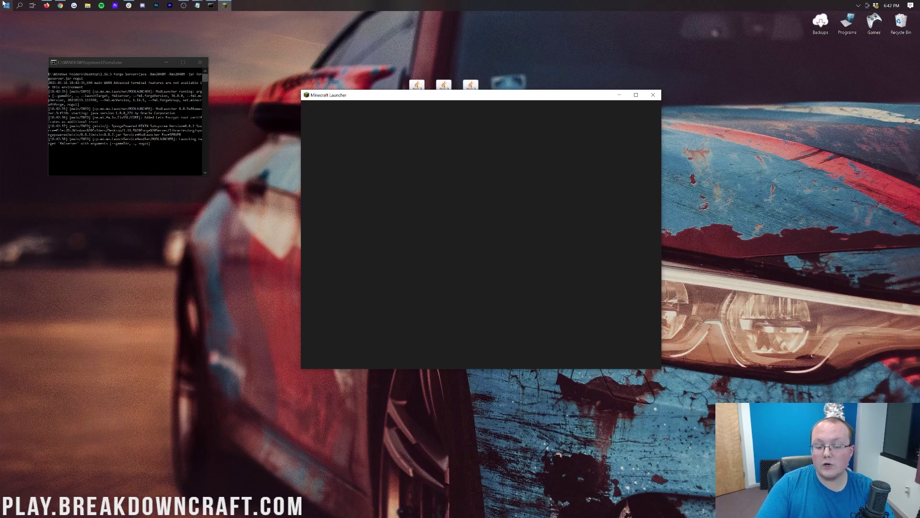
click(417, 359)
click(404, 309)
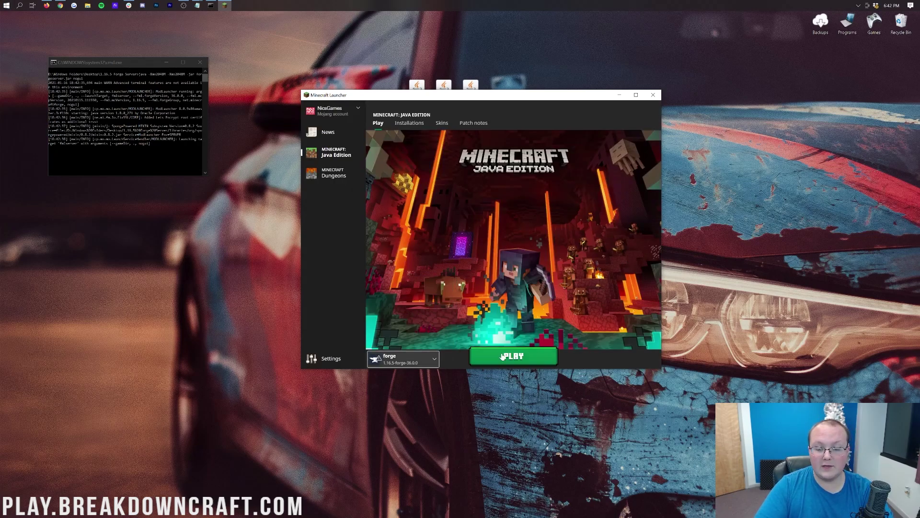
click(403, 359)
click(396, 299)
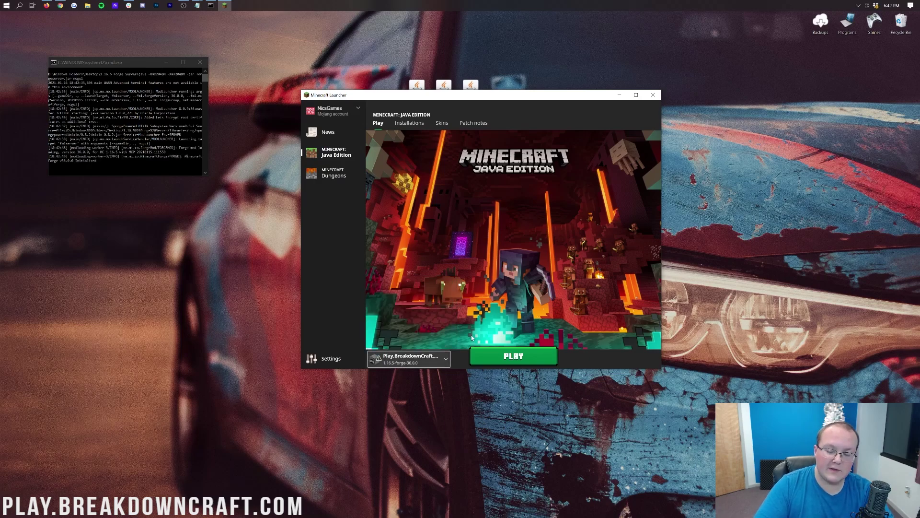
click(513, 357)
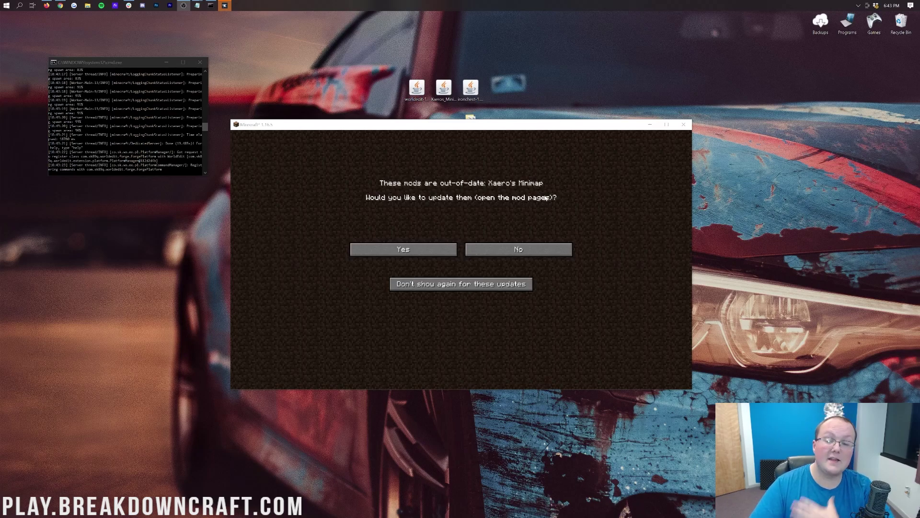
- Dismiss the out-of-date prompt, check the WorldEdit and Xaero's Minimap mod info, then open Multiplayer
click(463, 283)
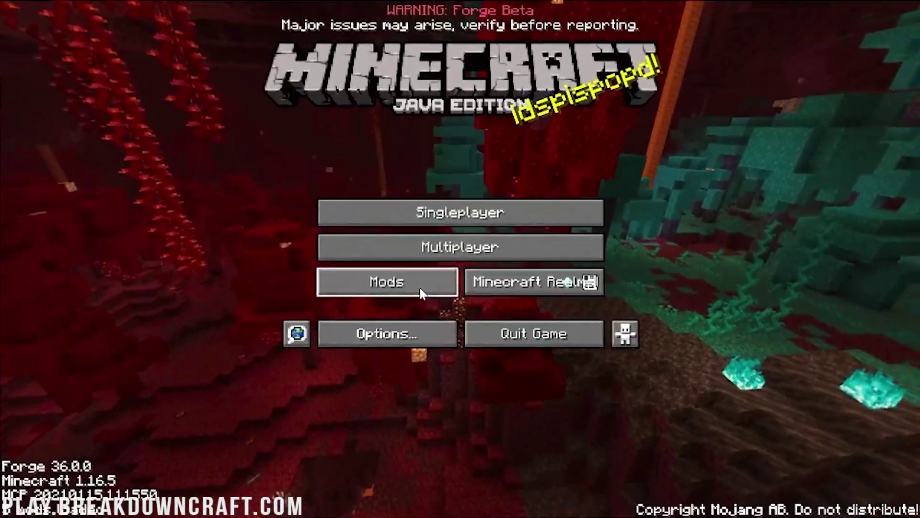
click(434, 282)
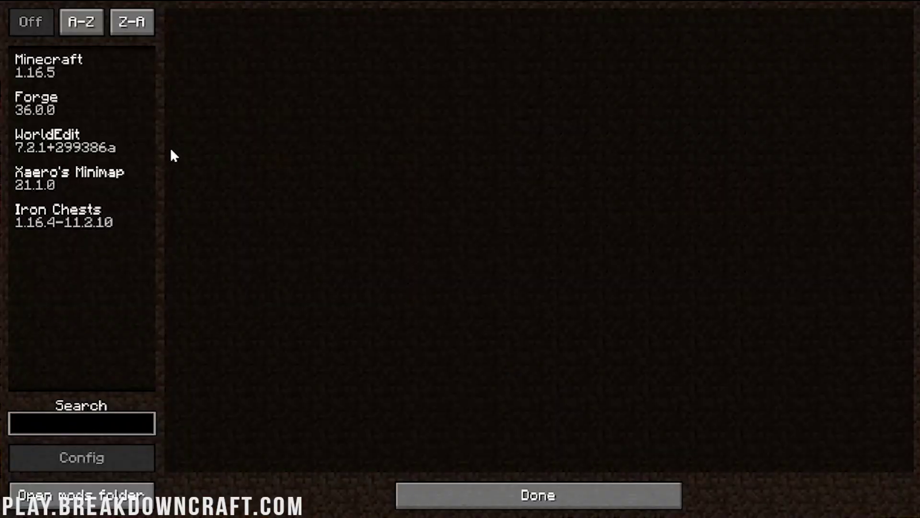
click(178, 183)
click(67, 174)
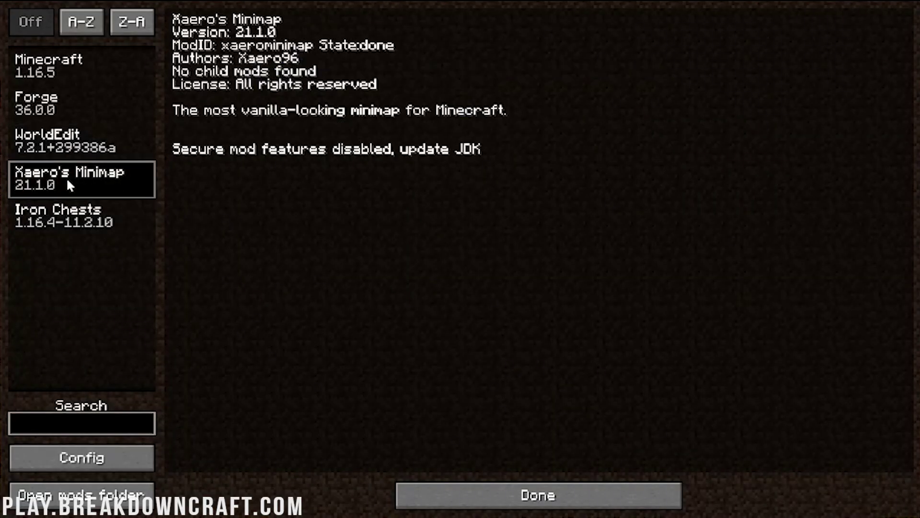
click(59, 151)
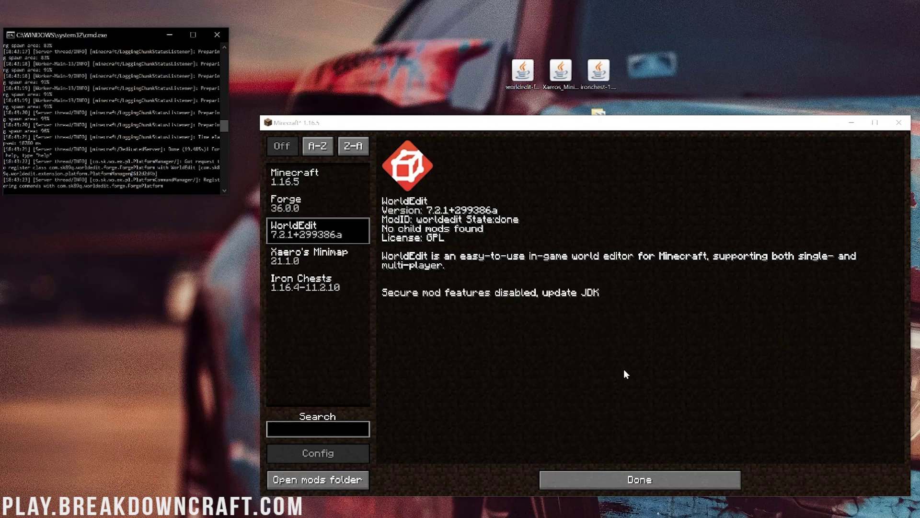
click(630, 477)
click(585, 302)
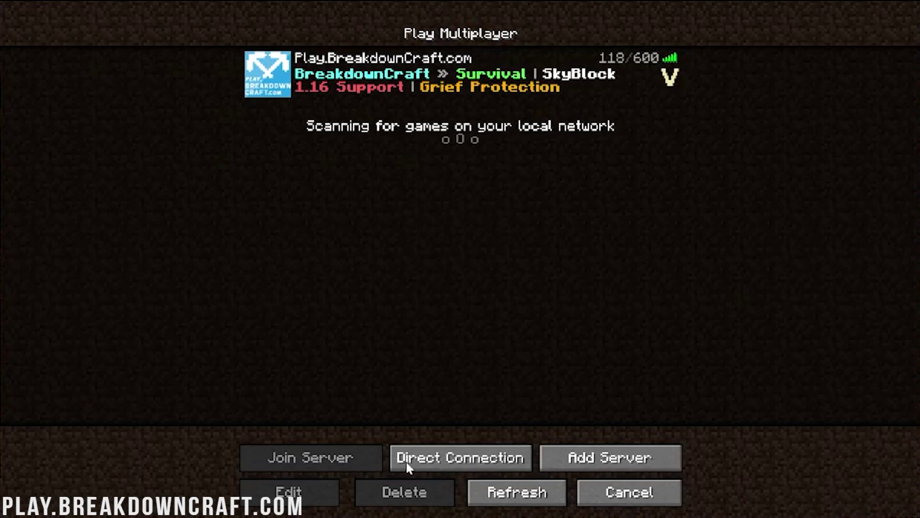
- Join the local Forge server through Direct Connection and wait for the world to load
click(551, 455)
click(465, 298)
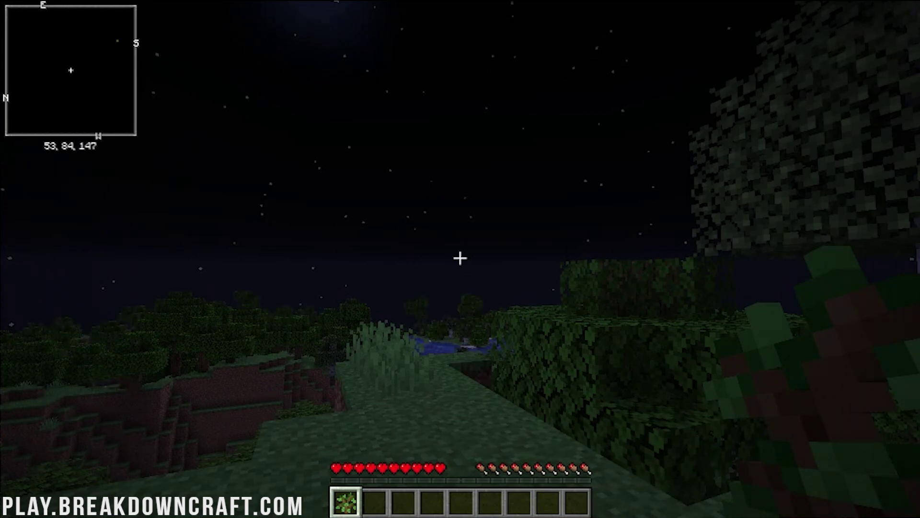
mouse_move(460, 259)
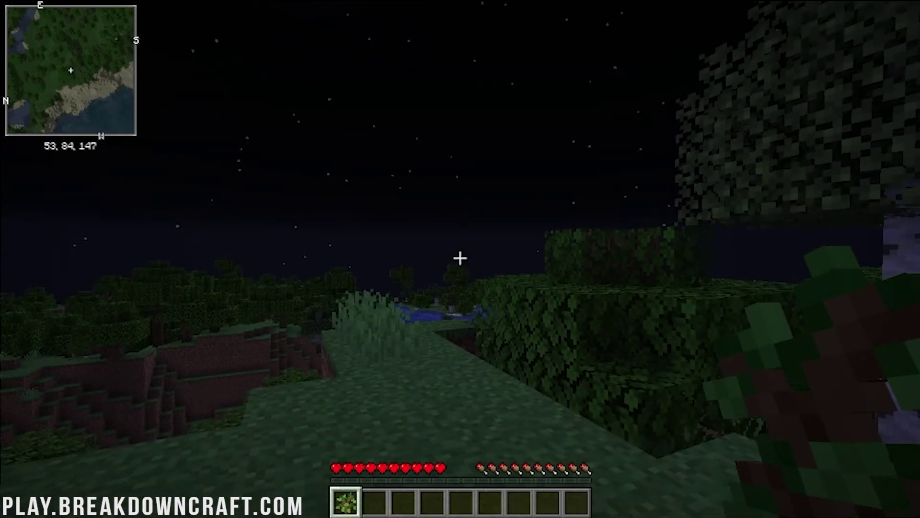
- Check the player list, then add a waypoint named 'spawn' at the current location
key(p)
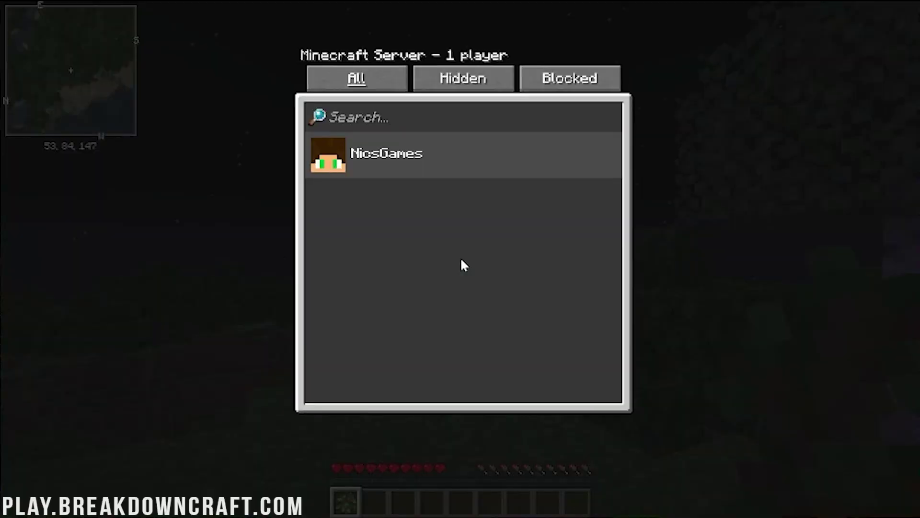
key(Escape)
key(u)
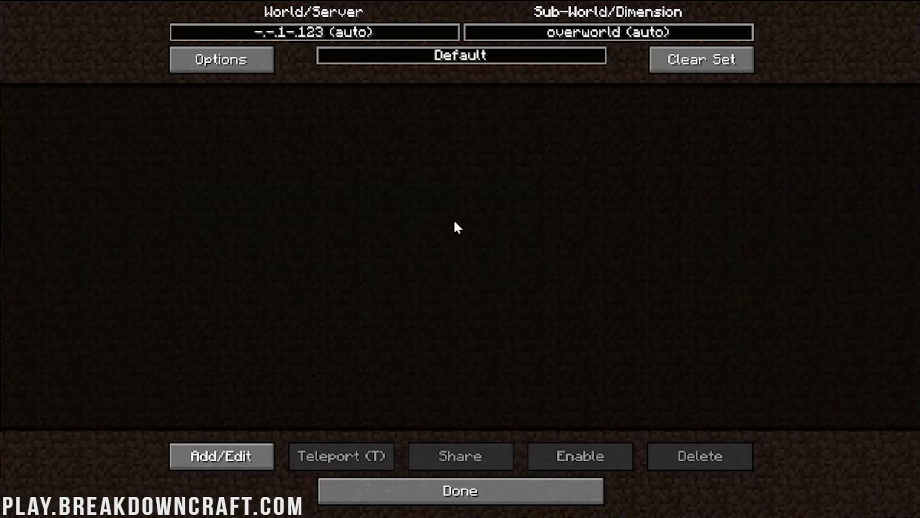
click(219, 456)
text(spawn)
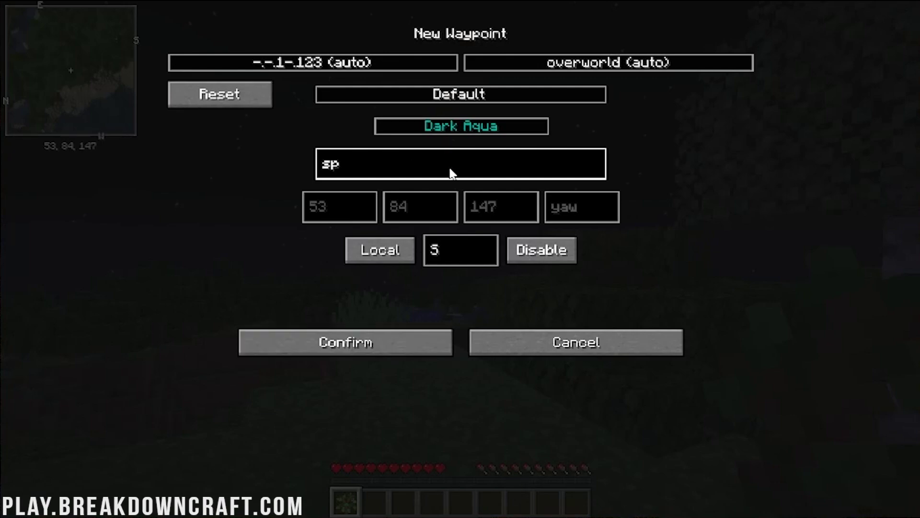
click(417, 341)
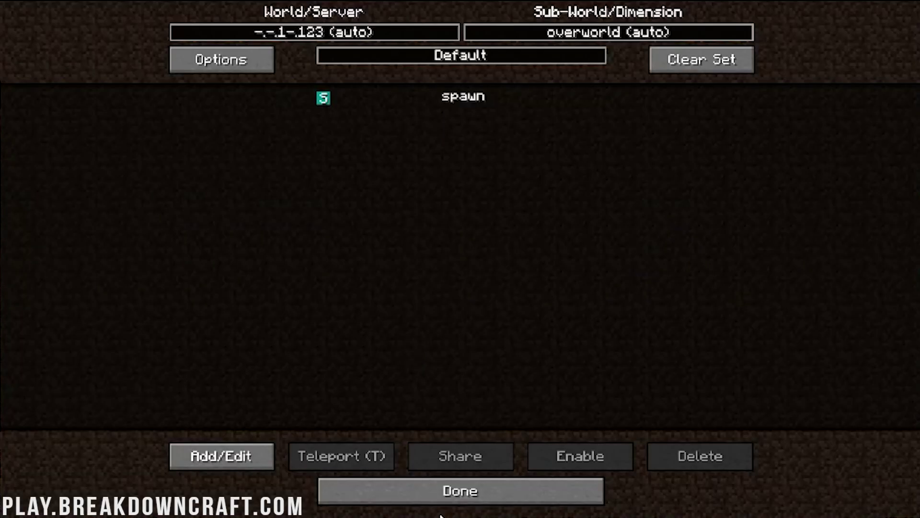
key(Escape)
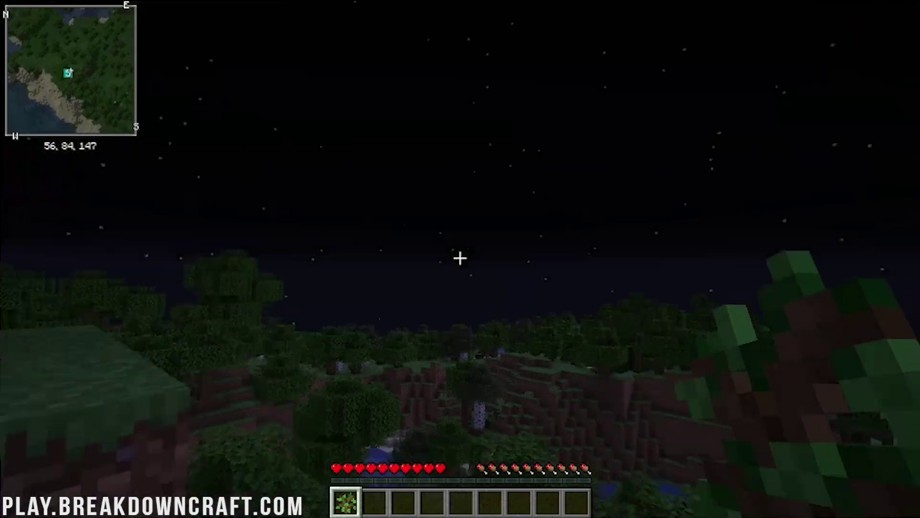
- Enlarge Xaero's minimap to size 135 in the Minimap Settings
key(y)
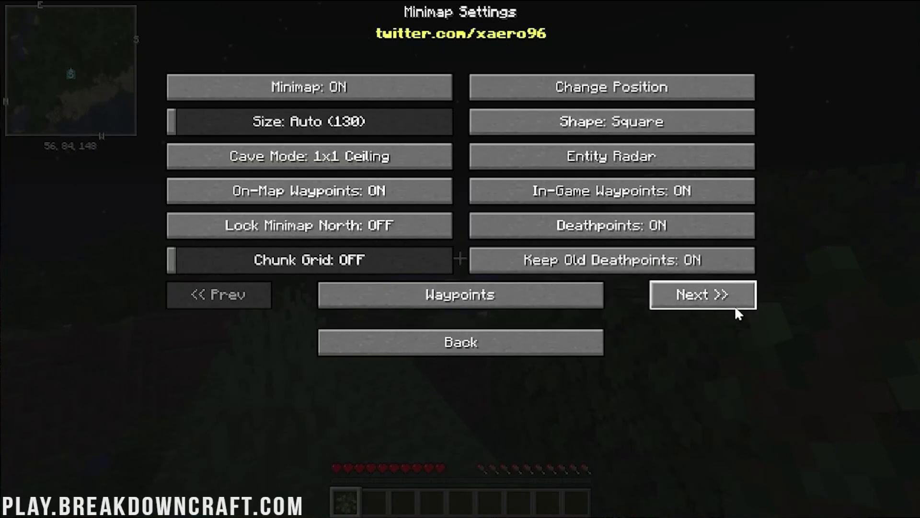
click(736, 309)
click(736, 309)
click(736, 310)
click(256, 287)
click(256, 288)
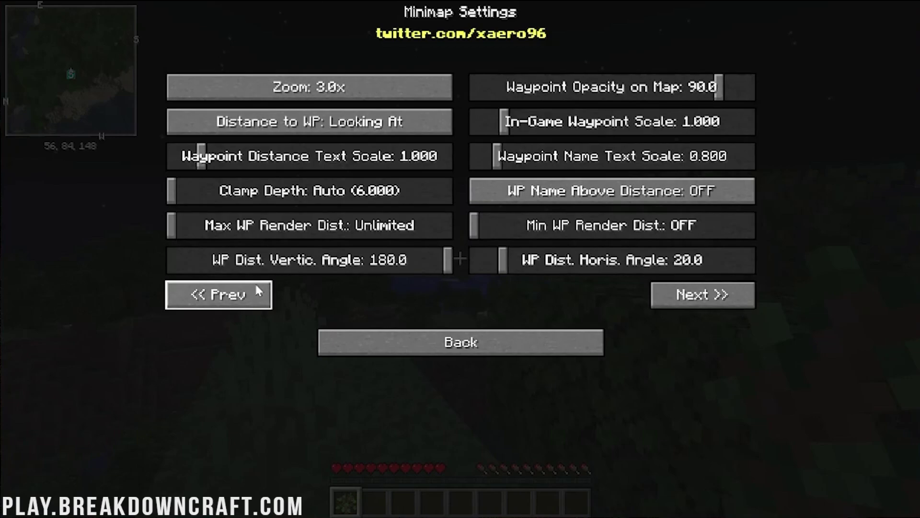
click(256, 290)
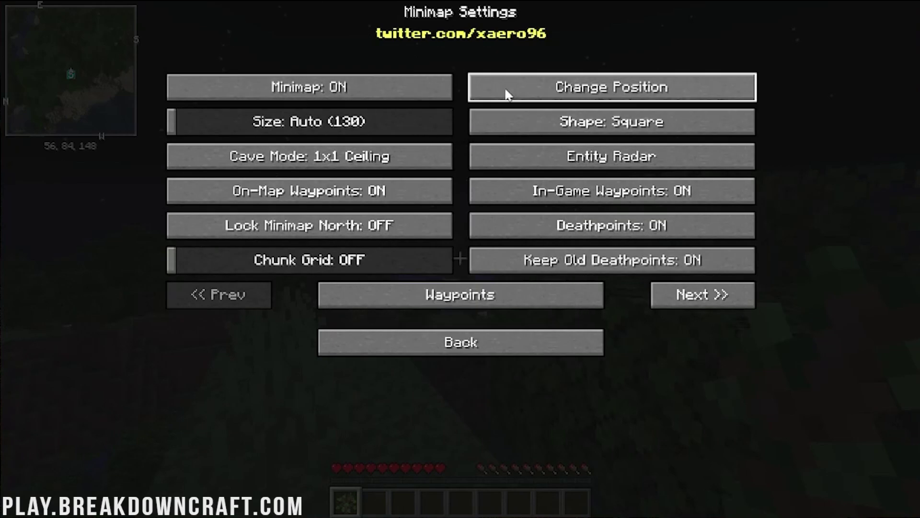
drag(251, 120, 328, 123)
drag(283, 120, 287, 120)
key(Escape)
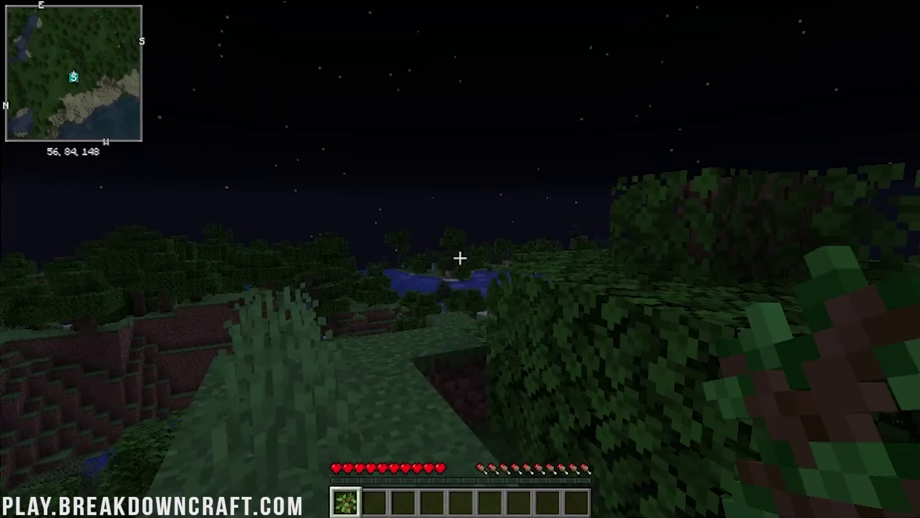
- Grant yourself operator rights from the console and get the WorldEdit wooden-axe wand with //wand
key(w)
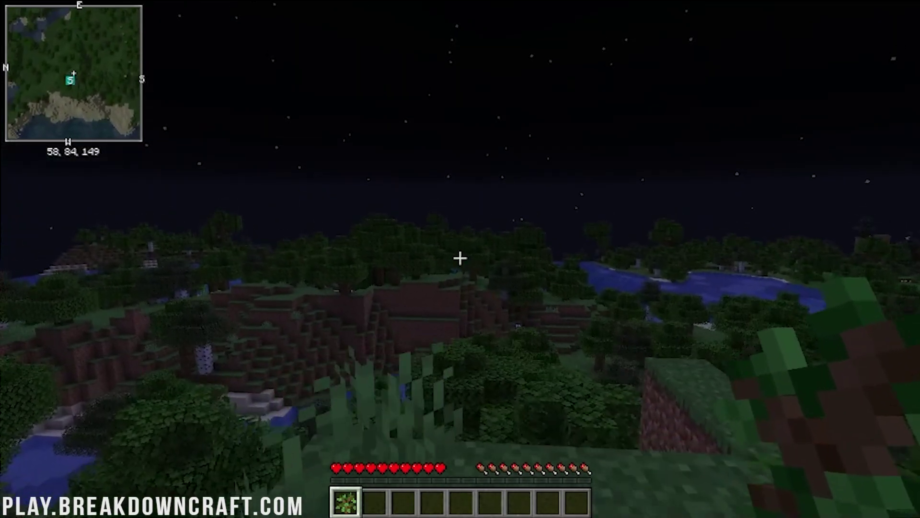
key(slash)
text(/wand)
key(Return)
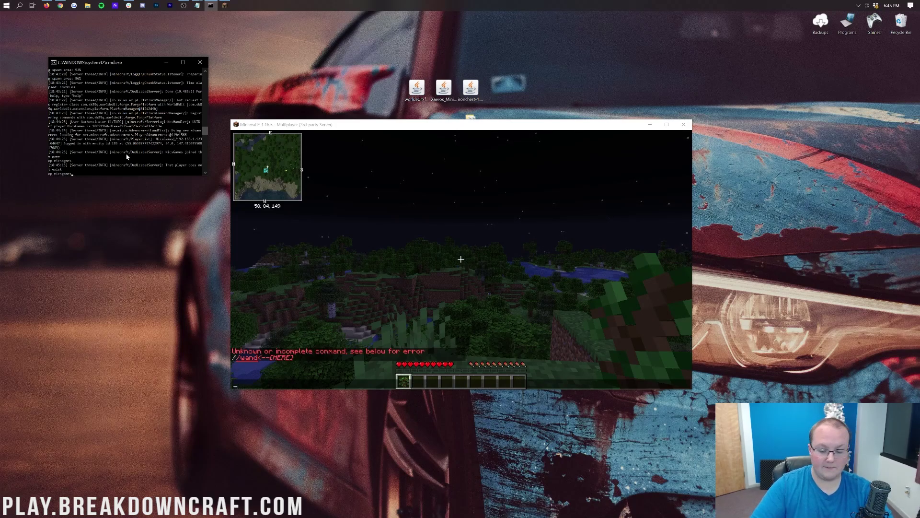
key(Return)
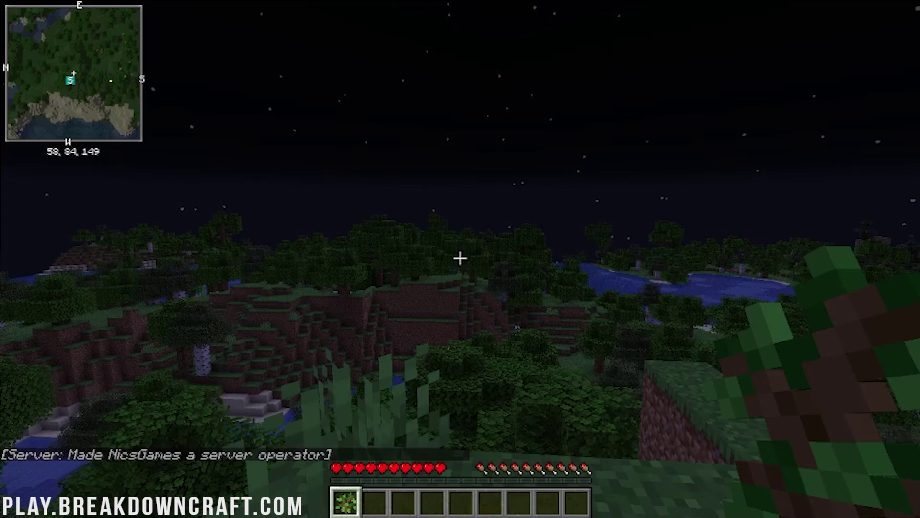
key(slash)
text(wand)
key(Escape)
key(w)
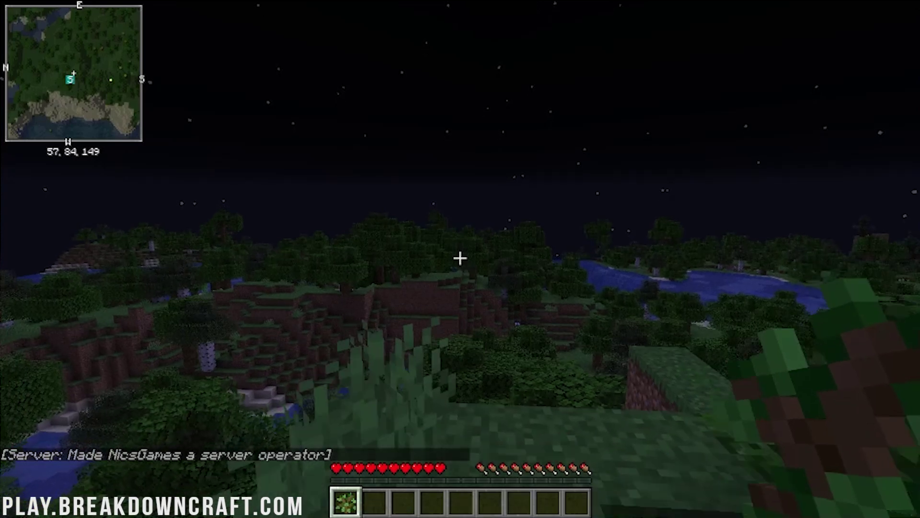
key(2)
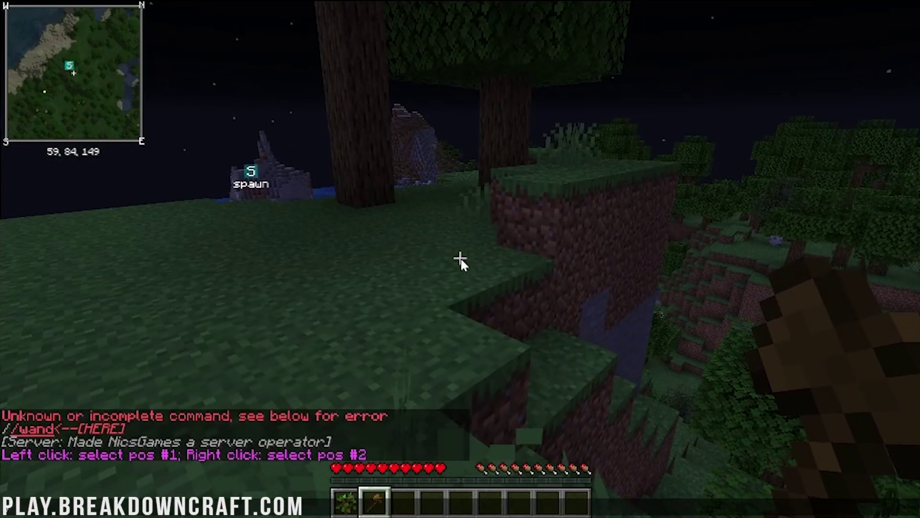
- Switch to Creative and select the region from (64, 72, 132) to (48, 83, 152)
key(Return)
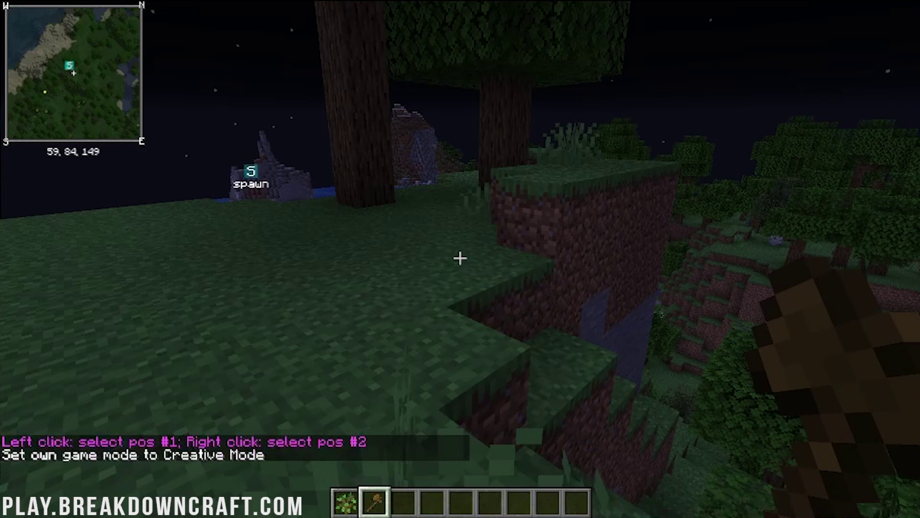
key(w)
key(w)
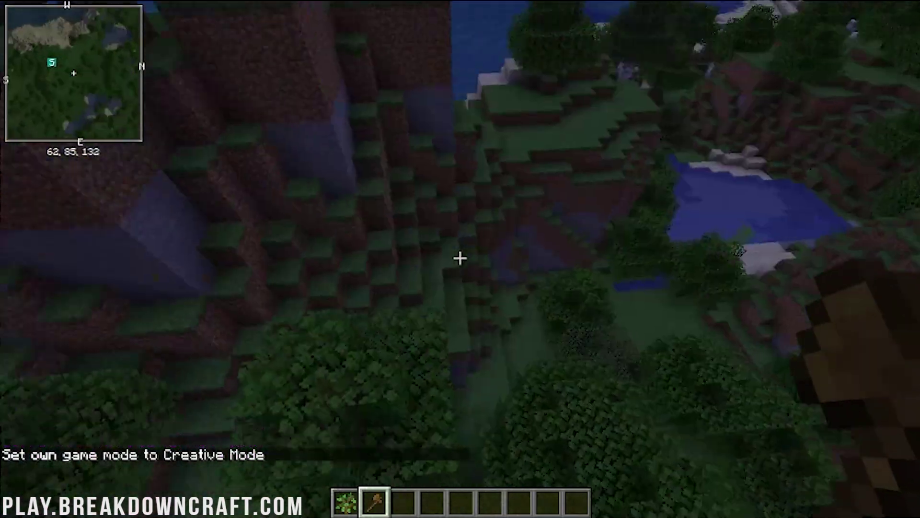
key(w)
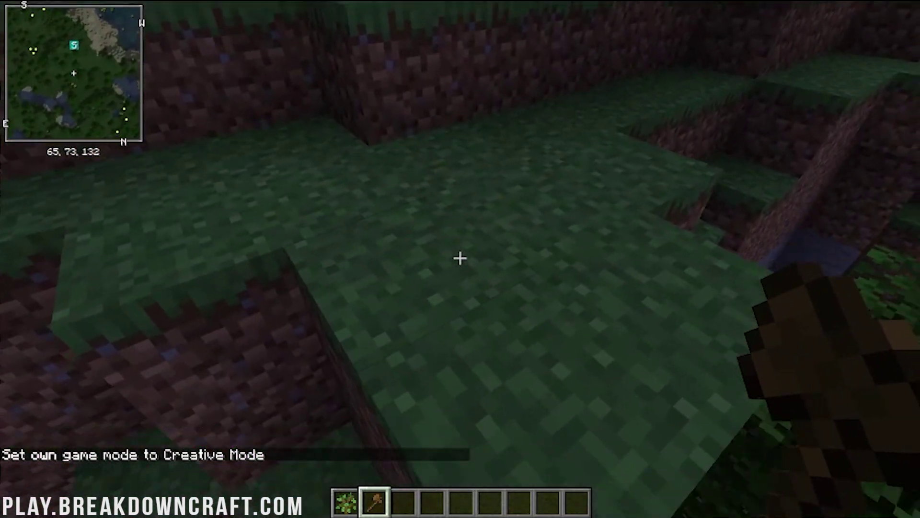
click(460, 257)
key(w)
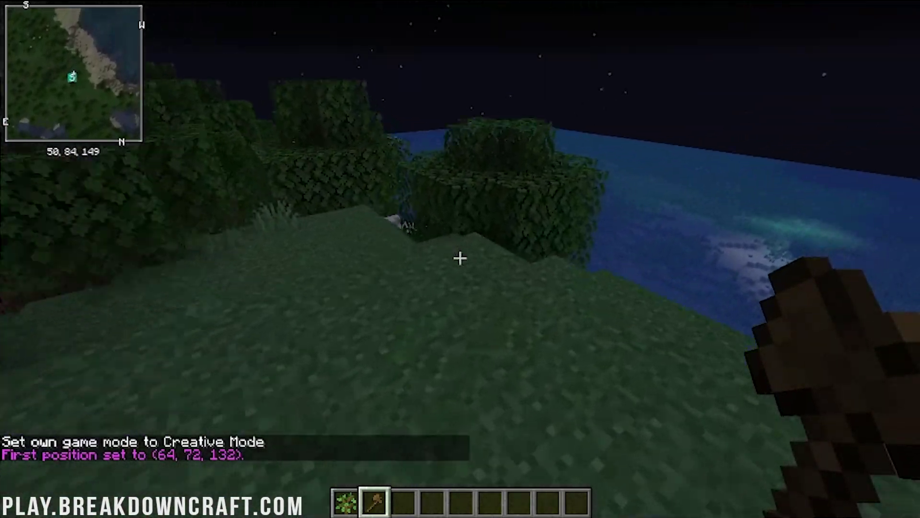
right_click(460, 258)
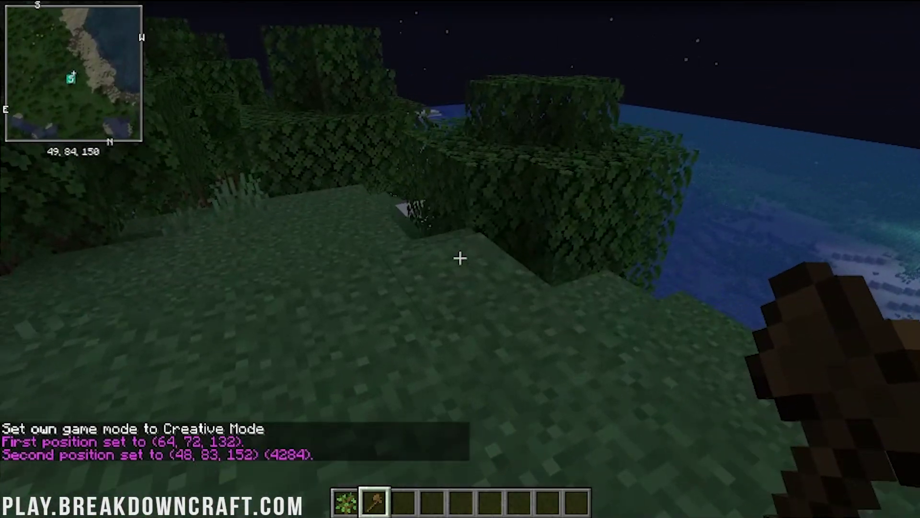
key(w)
key(w)
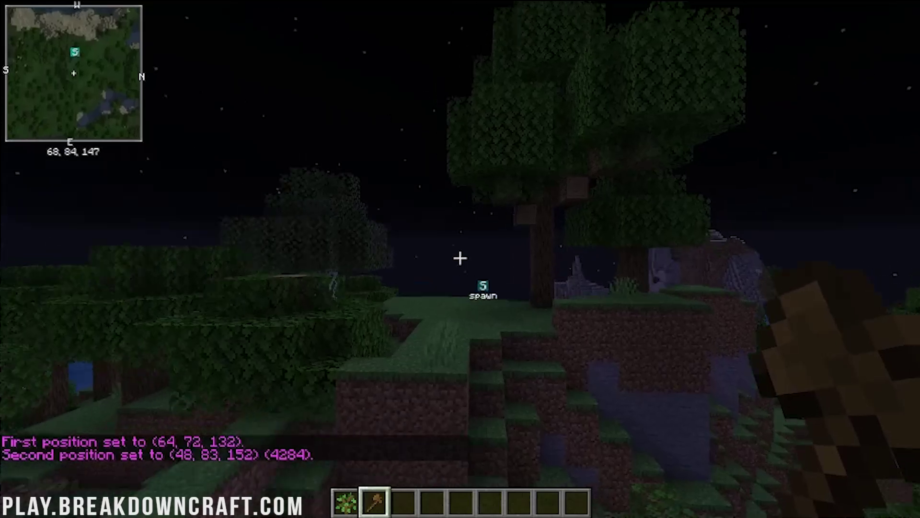
key(slash)
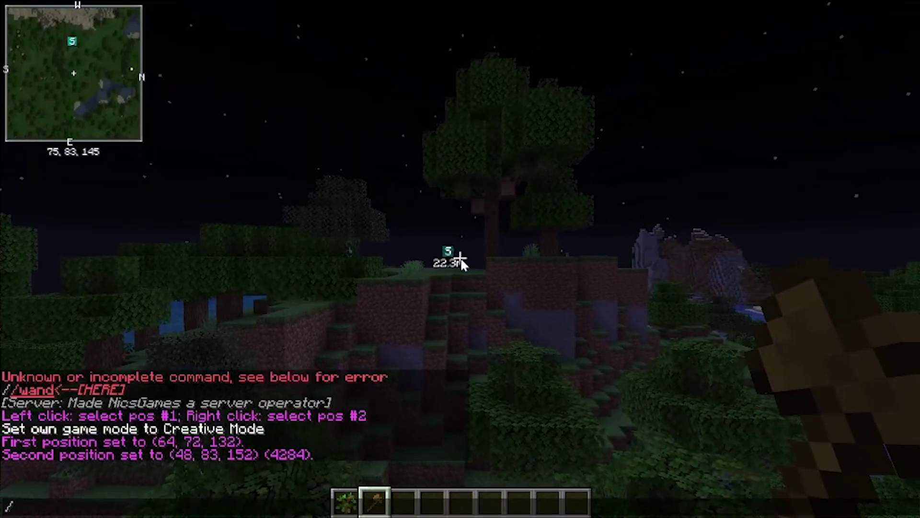
- Replace the selection's blocks with diamond blocks, then its dirt with gold blocks
text(/replace grass_block dia)
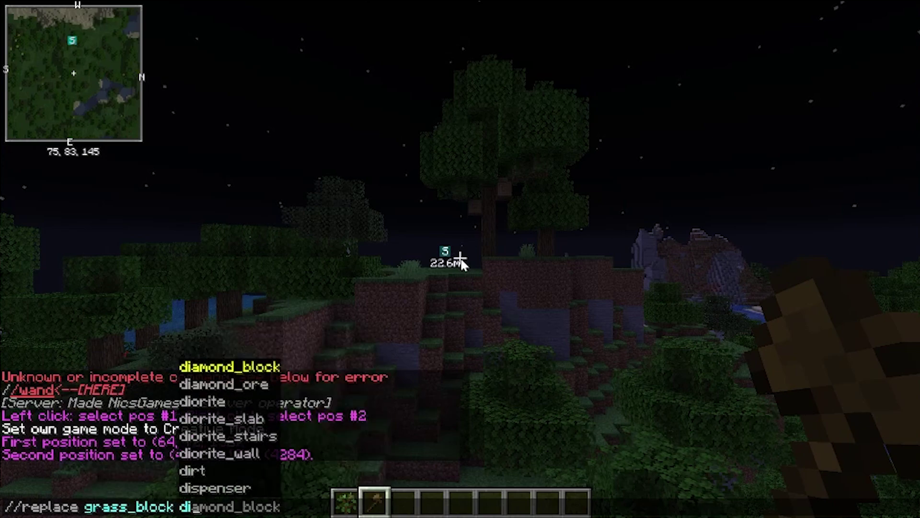
key(Return)
key(w)
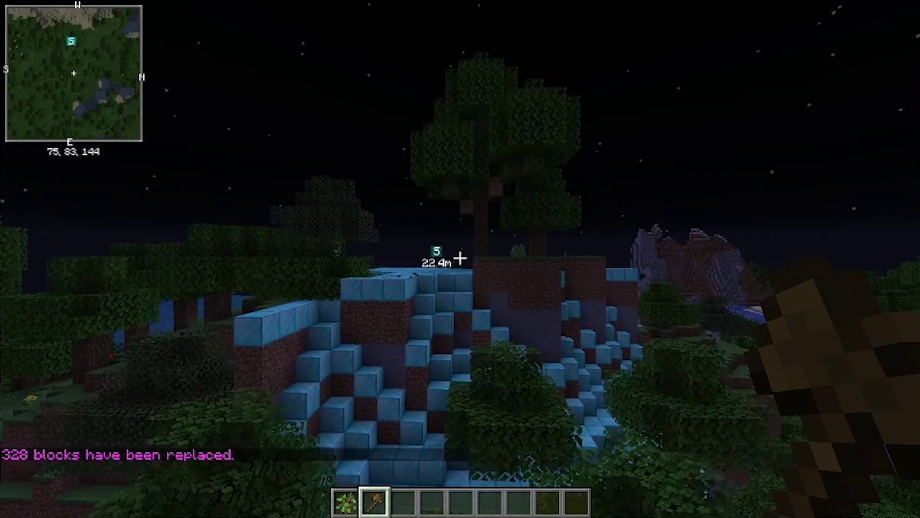
key(t)
key(Up)
key(BackSpace)
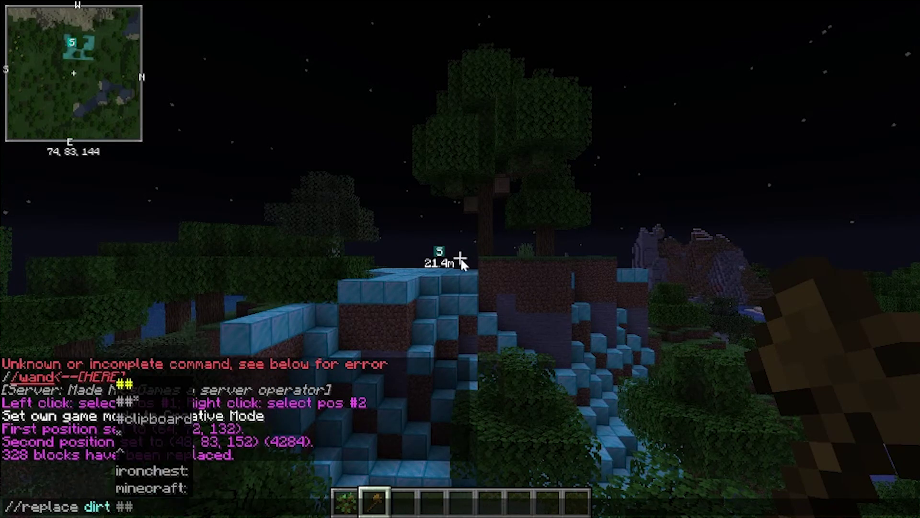
key(Return)
- Replace the selection's stone with redstone blocks and fly back to view the result
key(t)
key(Up)
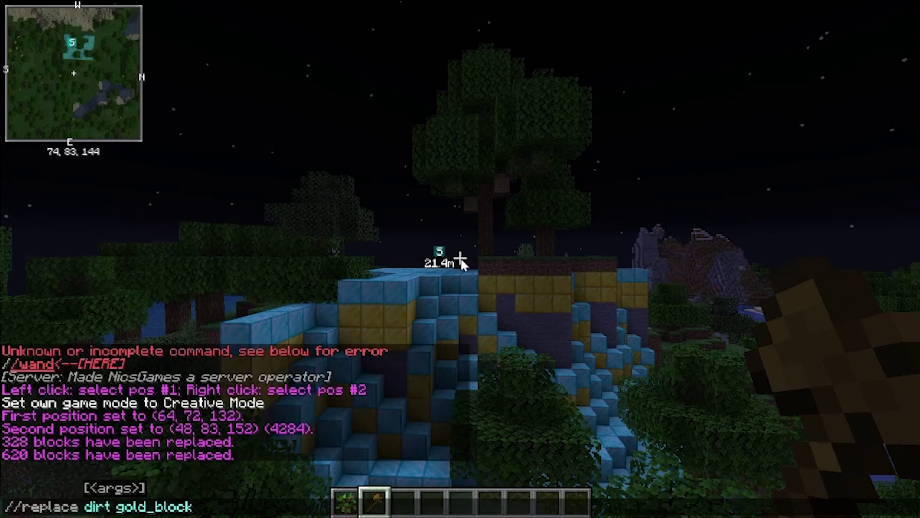
key(BackSpace)
key(BackSpace)
key(BackSpace)
key(BackSpace)
text(st)
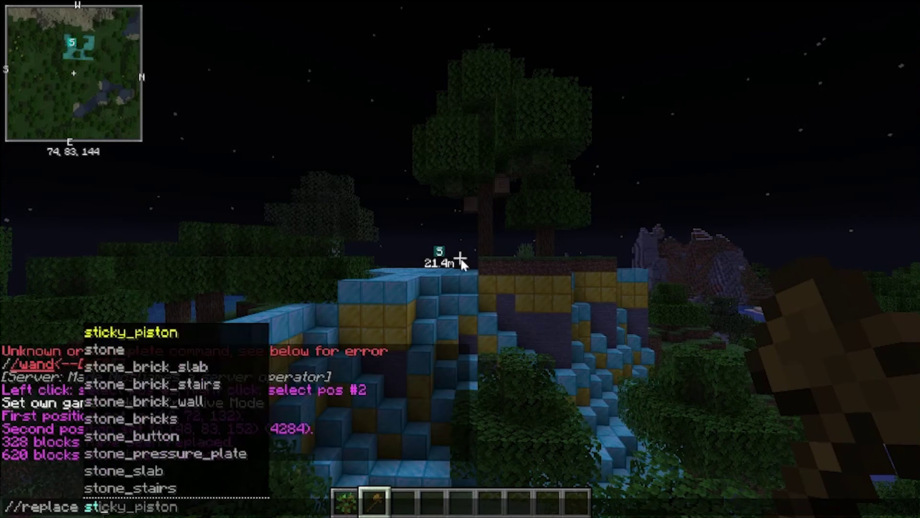
text(one redst)
key(BackSpace)
key(BackSpace)
text(dstone_block)
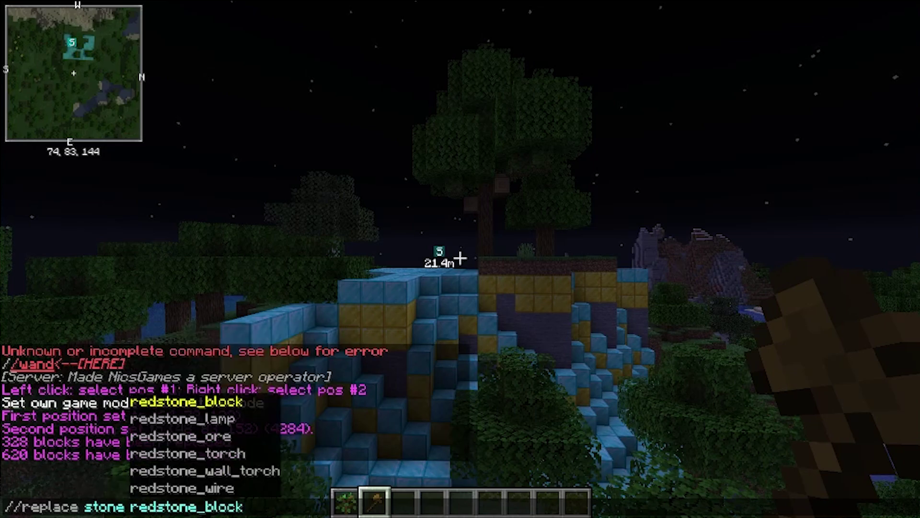
key(Return)
key(s)
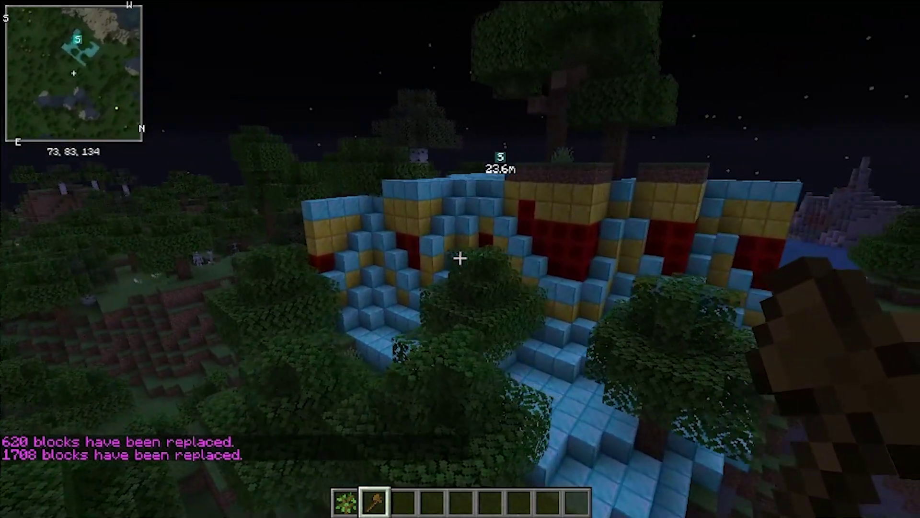
key(w)
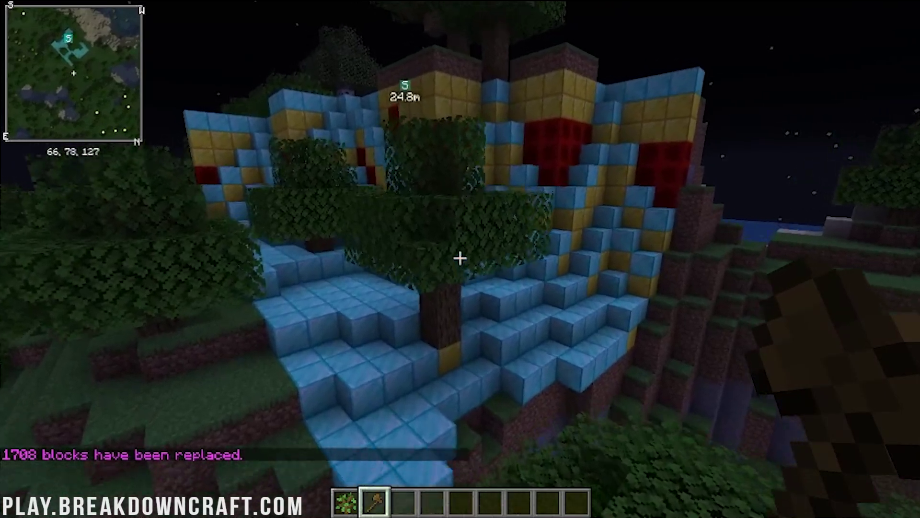
- Load Iron, Diamond, Copper, Silver and Crystal chests from the Iron Chests group into the hotbar
key(s)
key(e)
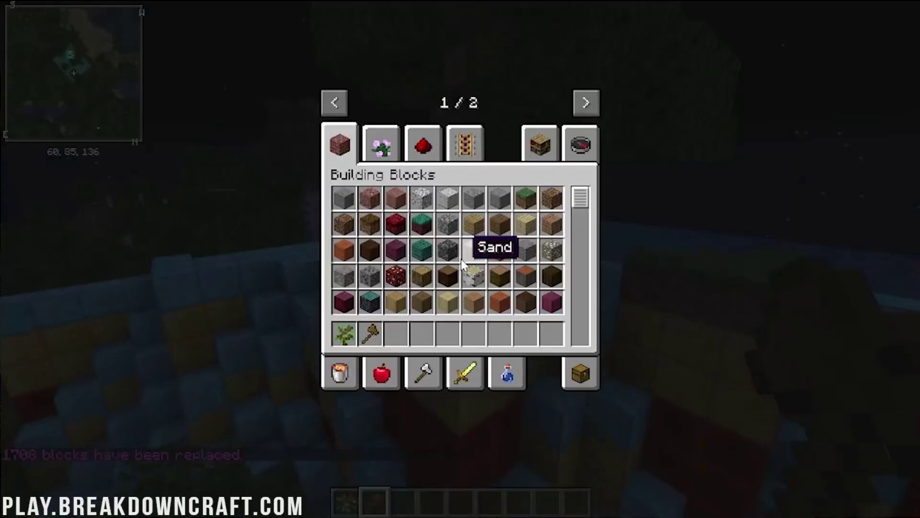
click(586, 102)
click(340, 145)
click(344, 224)
click(395, 333)
click(474, 225)
click(473, 333)
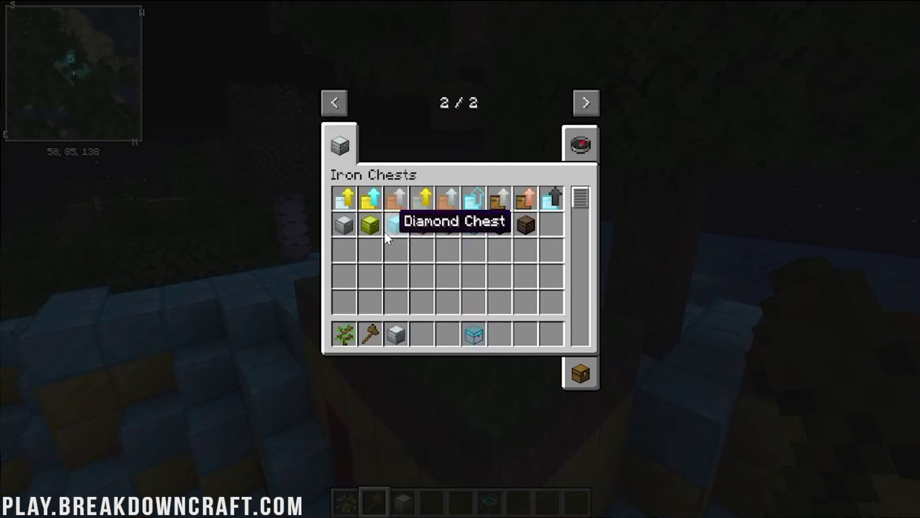
click(418, 336)
click(422, 224)
click(448, 333)
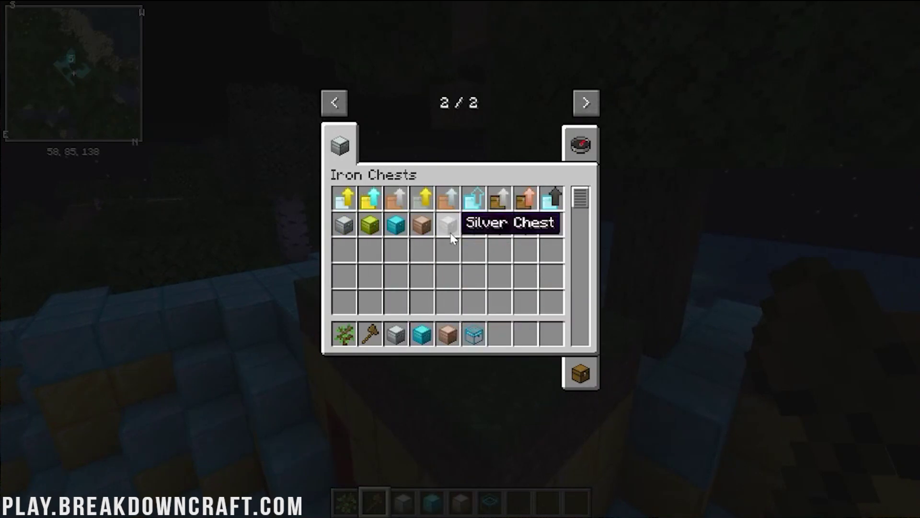
click(474, 334)
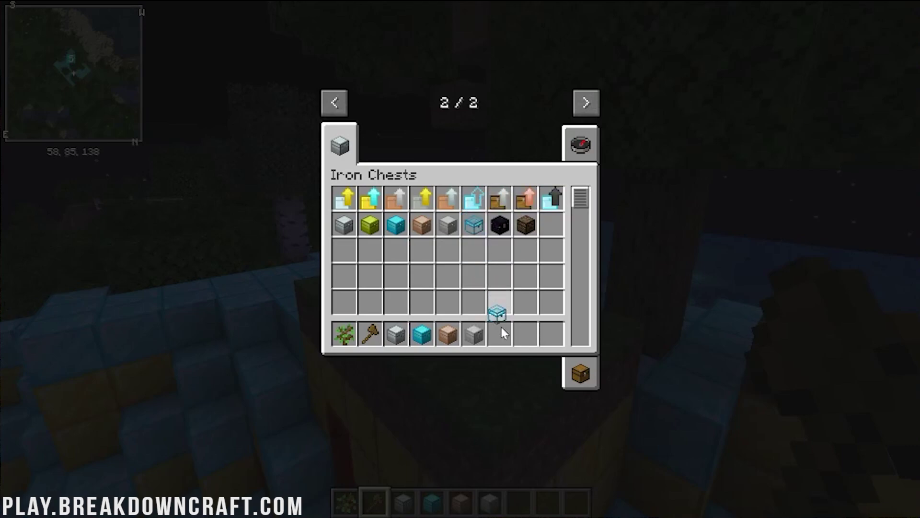
click(499, 331)
- Place the Iron, Diamond, Copper, Silver and Crystal chests in a row on the structure
key(e)
key(4)
key(3)
right_click(460, 259)
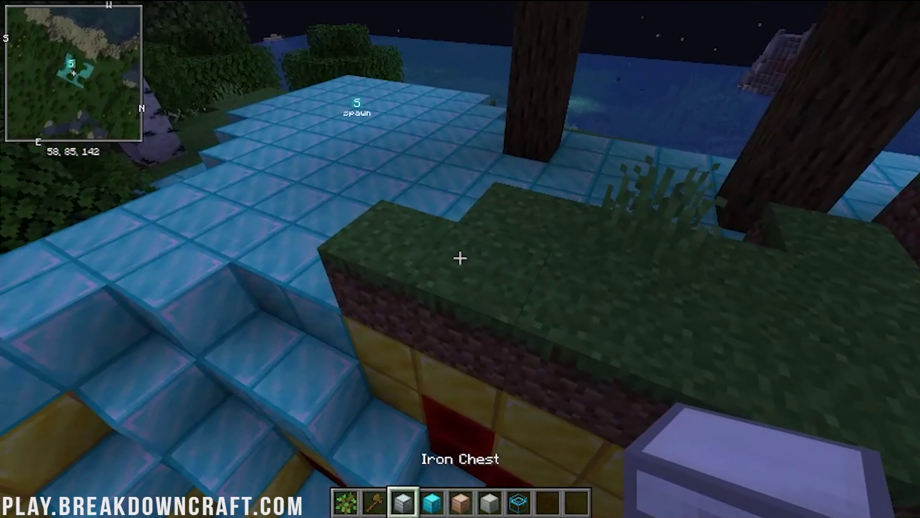
key(4)
right_click(460, 259)
key(5)
right_click(460, 259)
key(6)
right_click(460, 259)
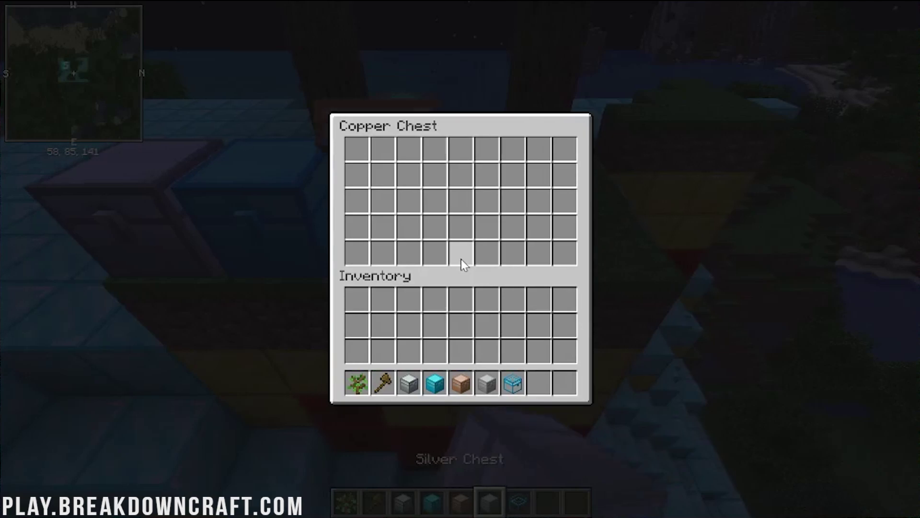
key(e)
key(7)
right_click(460, 258)
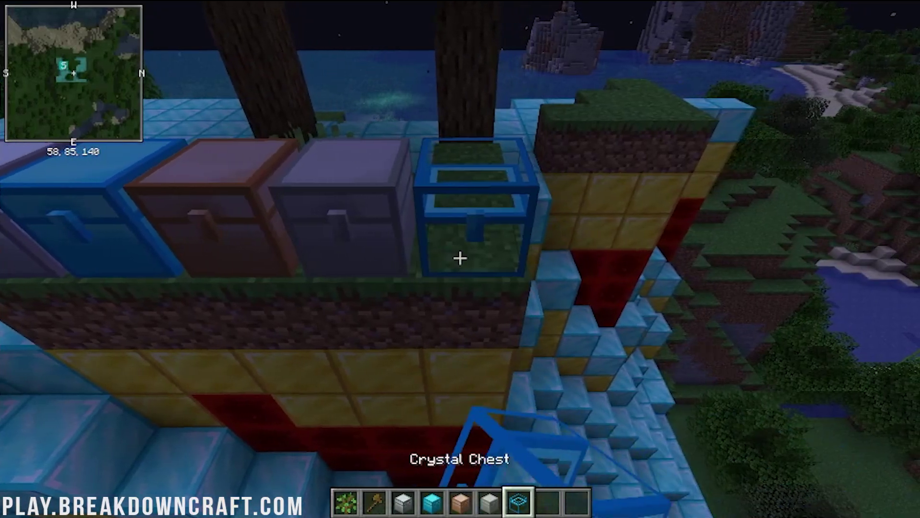
- Open each placed chest in turn to compare its storage space
right_click(460, 258)
key(e)
right_click(460, 258)
key(e)
right_click(460, 258)
key(e)
right_click(460, 259)
key(e)
right_click(460, 259)
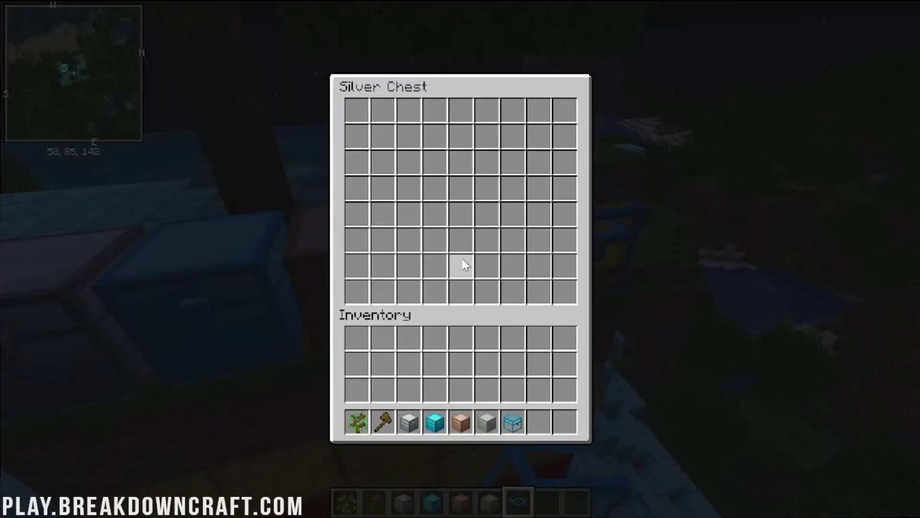
key(e)
right_click(461, 259)
key(e)
right_click(460, 259)
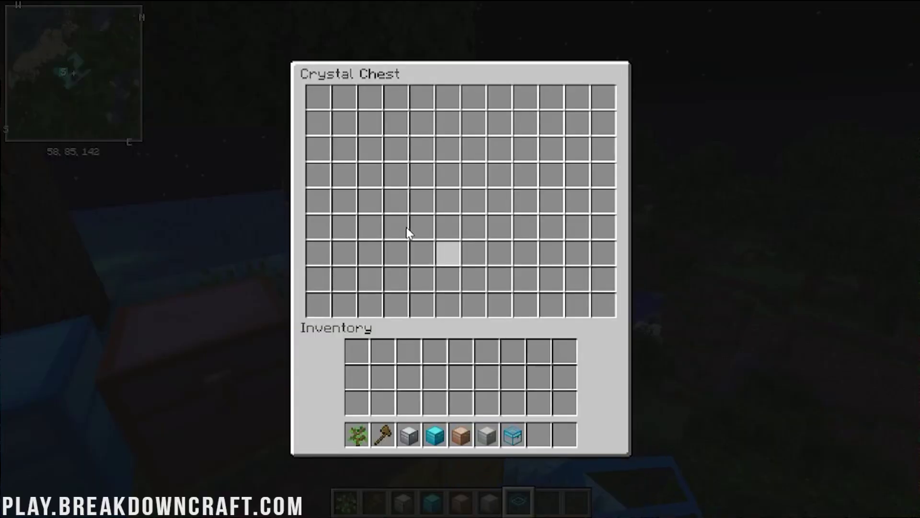
key(e)
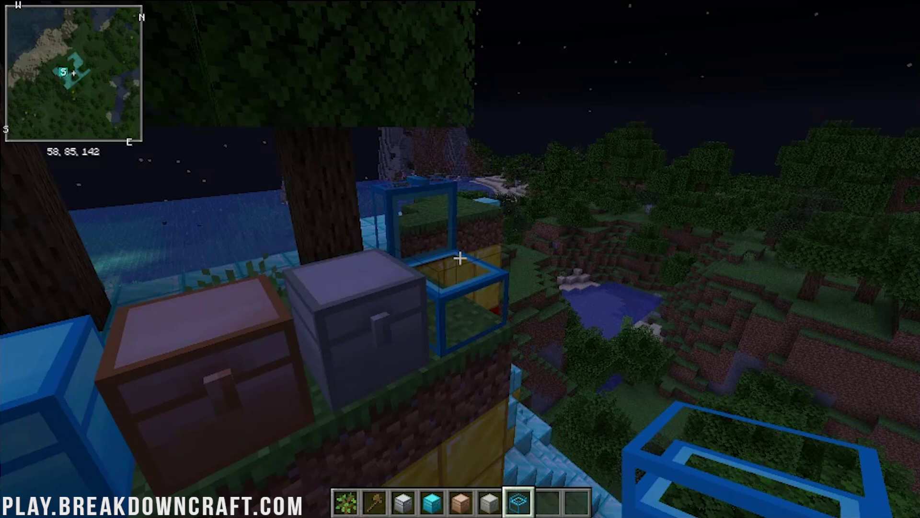
key(w)
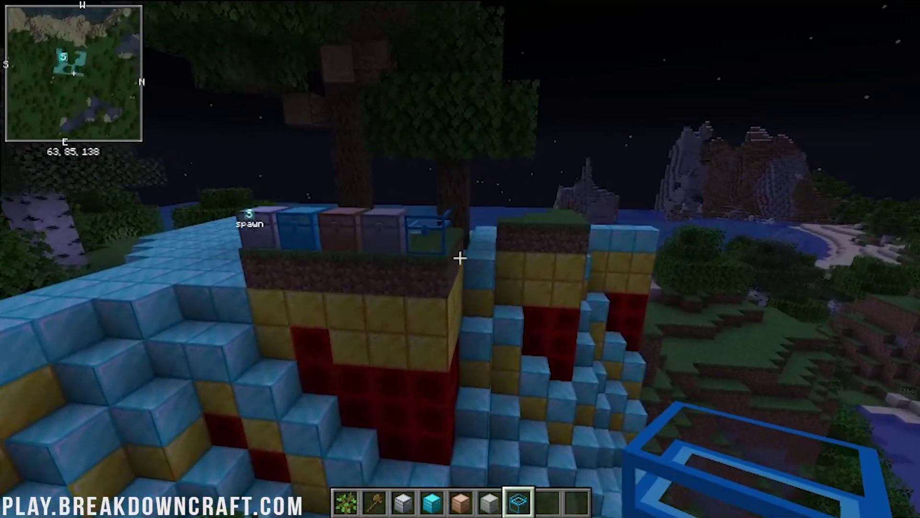
key(space)
key(w)
key(space)
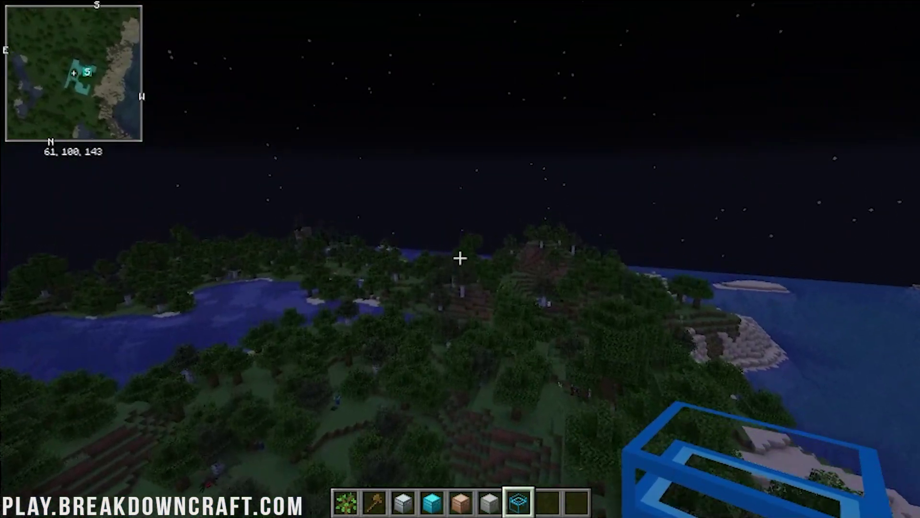
key(space)
key(space)
key(w)
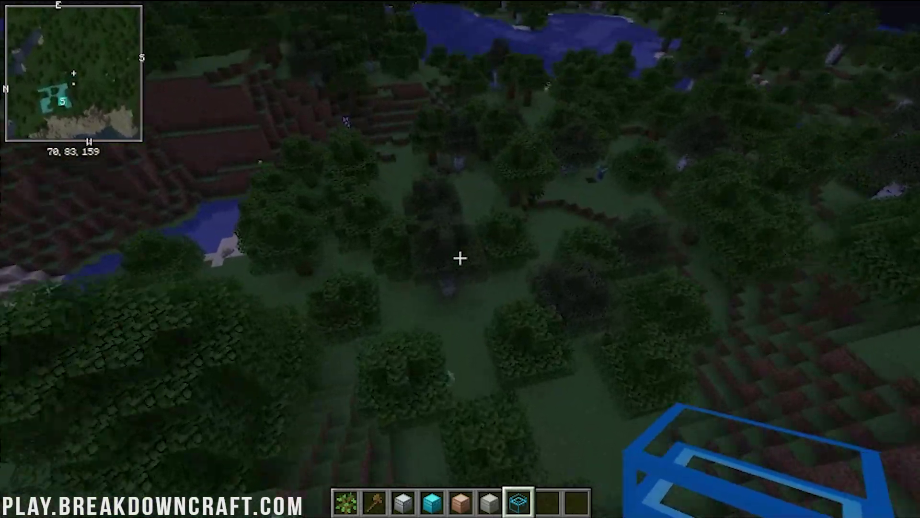
key(w)
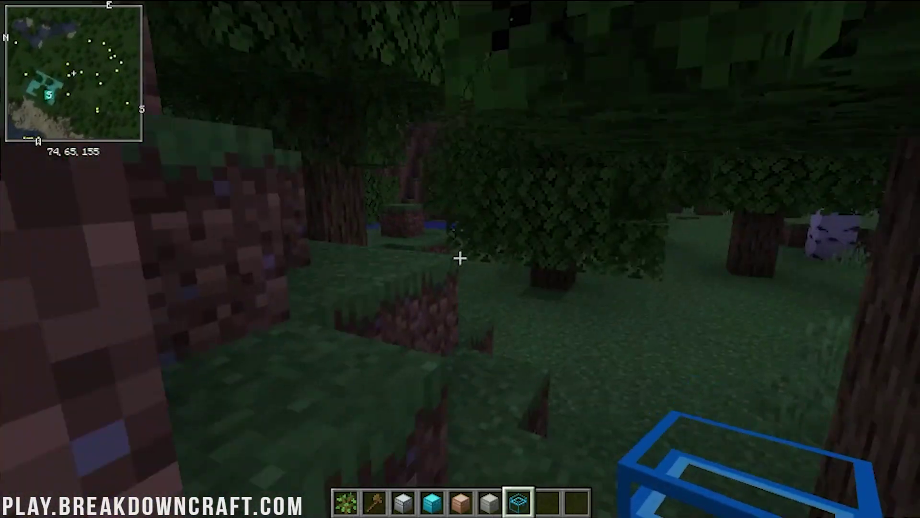
key(w)
key(space)
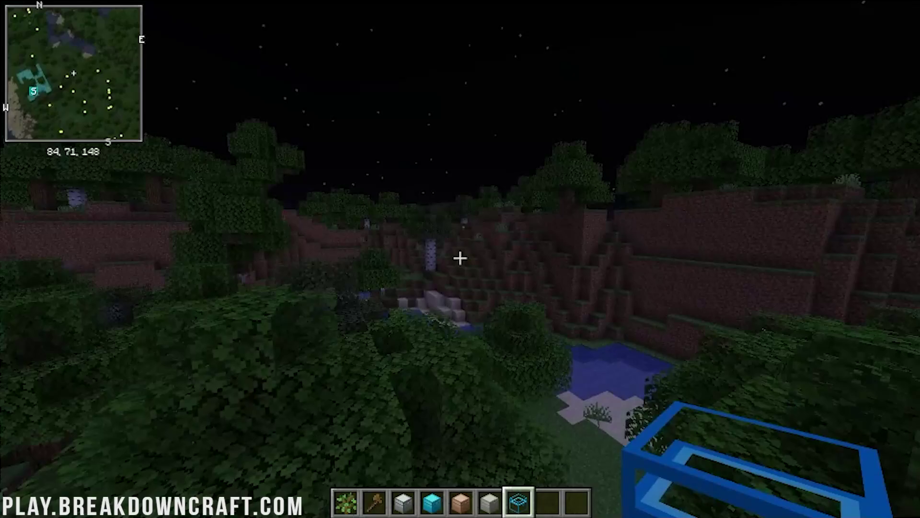
key(w)
key(space)
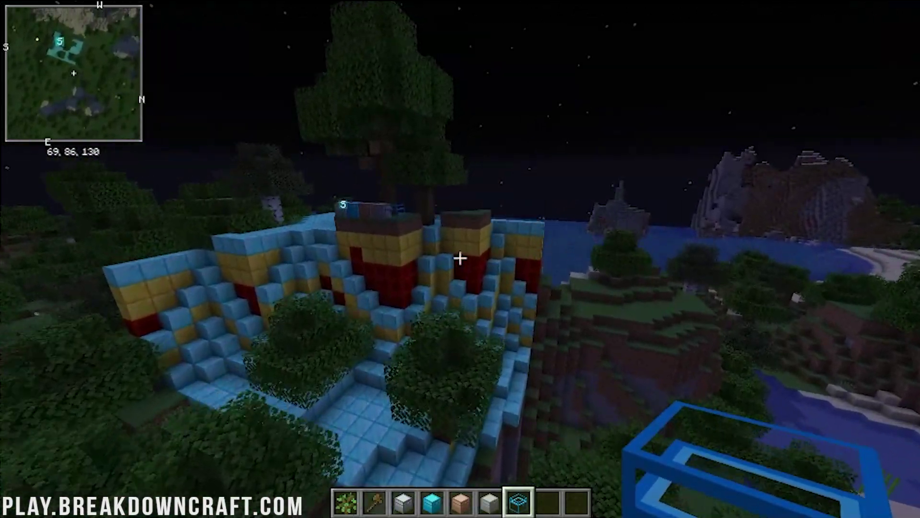
key(w)
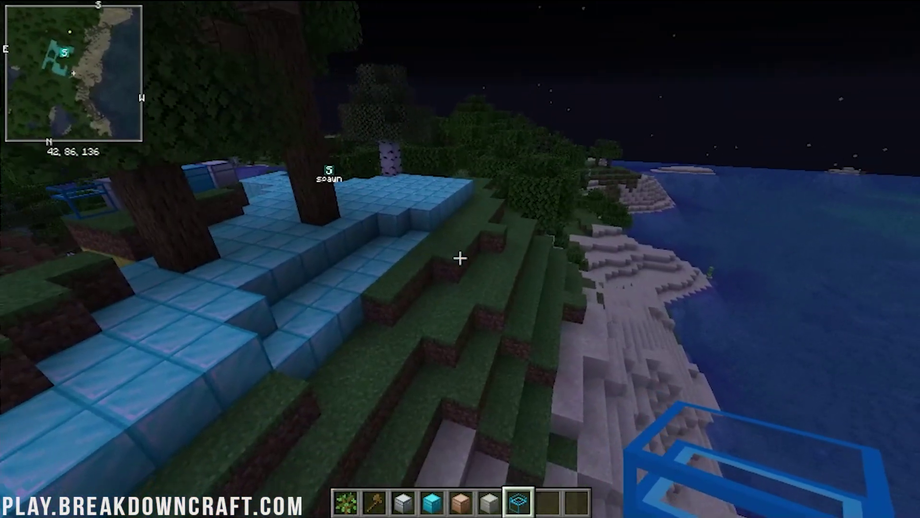
key(w)
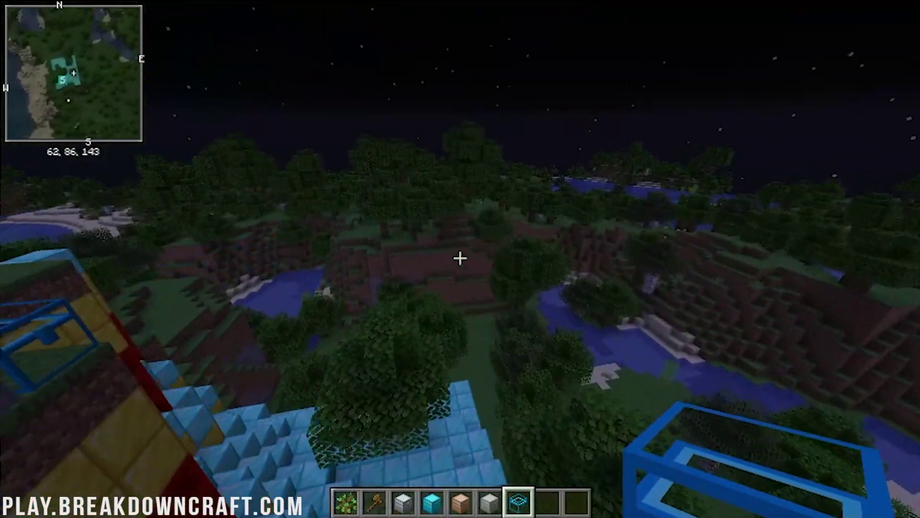
key(w)
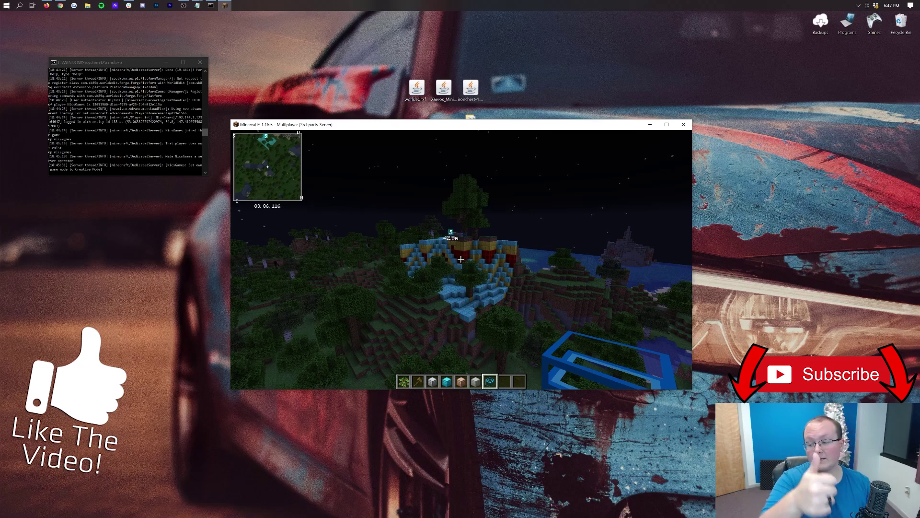
- Pause the game and disconnect from the local Forge server
key(Escape)
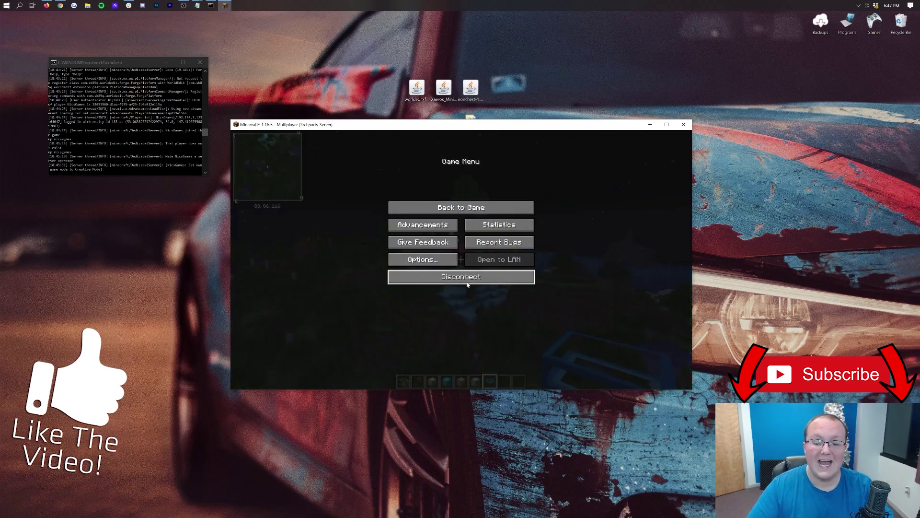
click(461, 281)
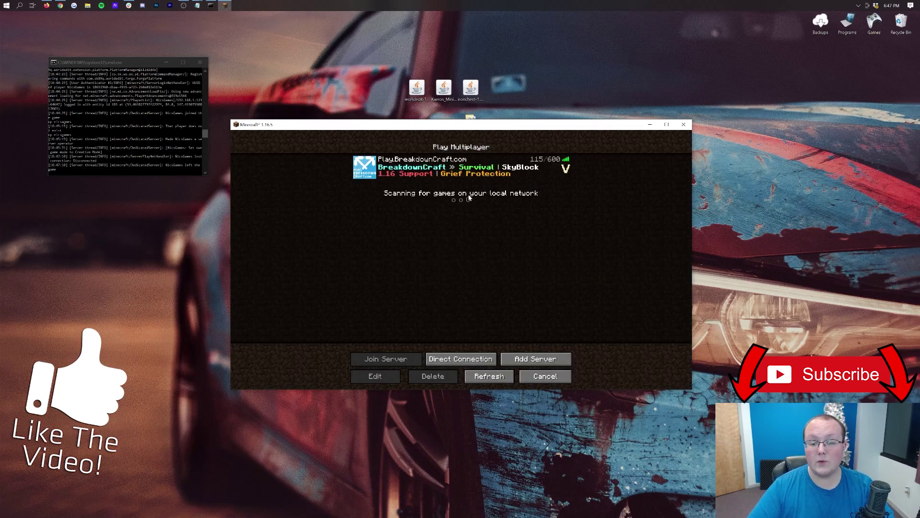